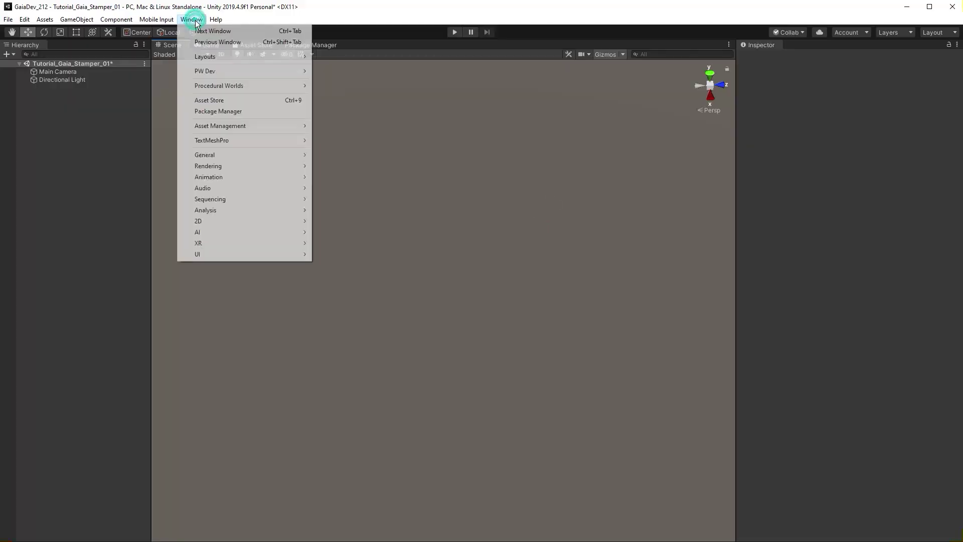
- Open the Gaia Manager from Window > Procedural Worlds > Gaia and move it toward the scene centre
{"action": "mouse_move", "coordinate": [227, 85]}
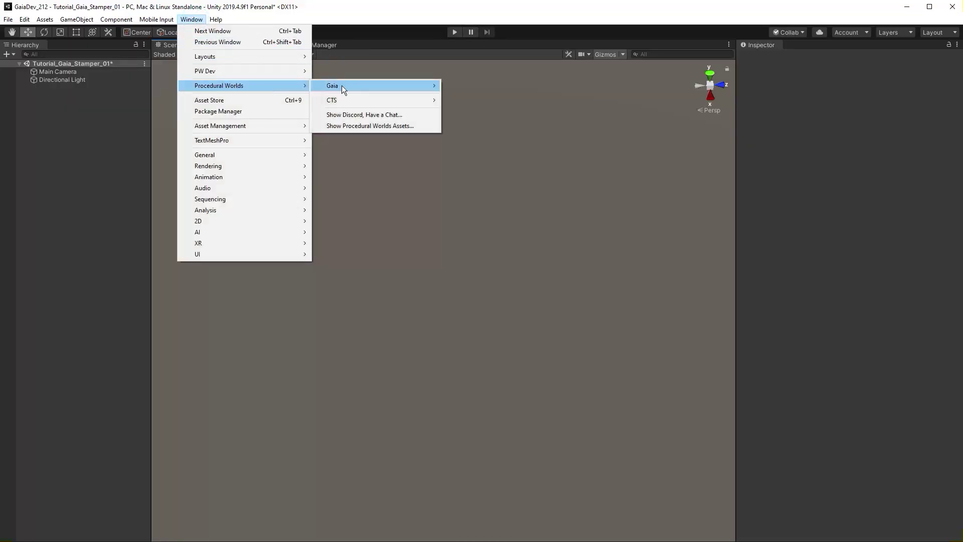
{"action": "mouse_move", "coordinate": [353, 86]}
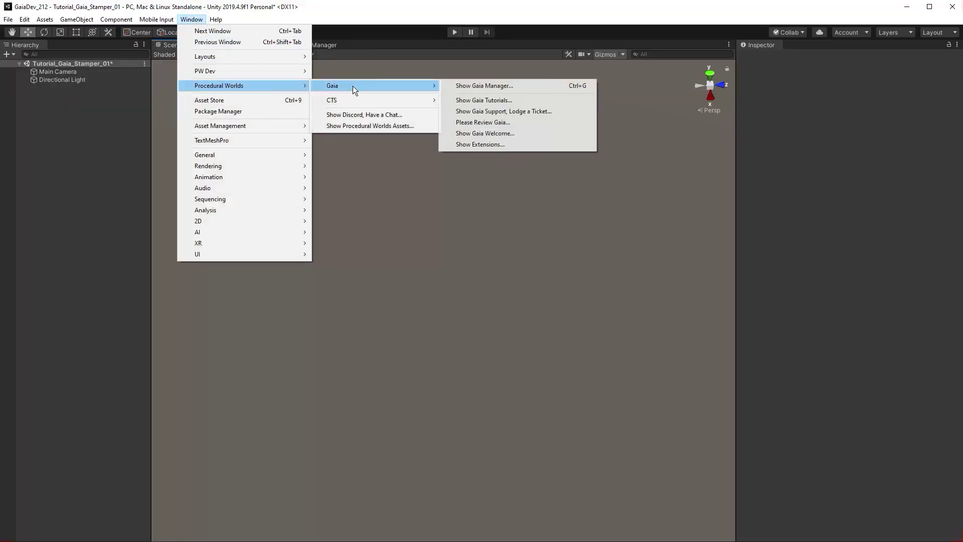
{"action": "left_click", "coordinate": [519, 89]}
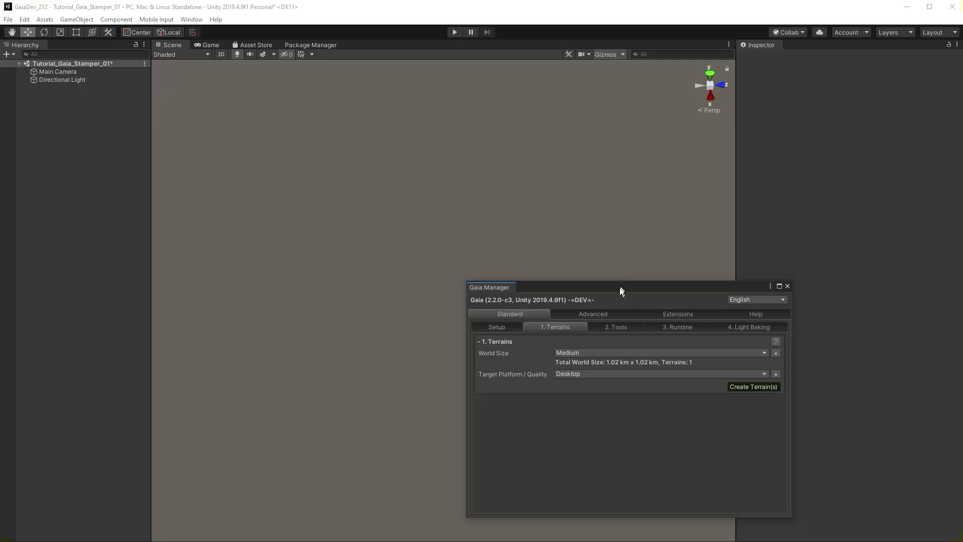
{"action": "left_click_drag", "start_coordinate": [619, 288], "coordinate": [462, 267]}
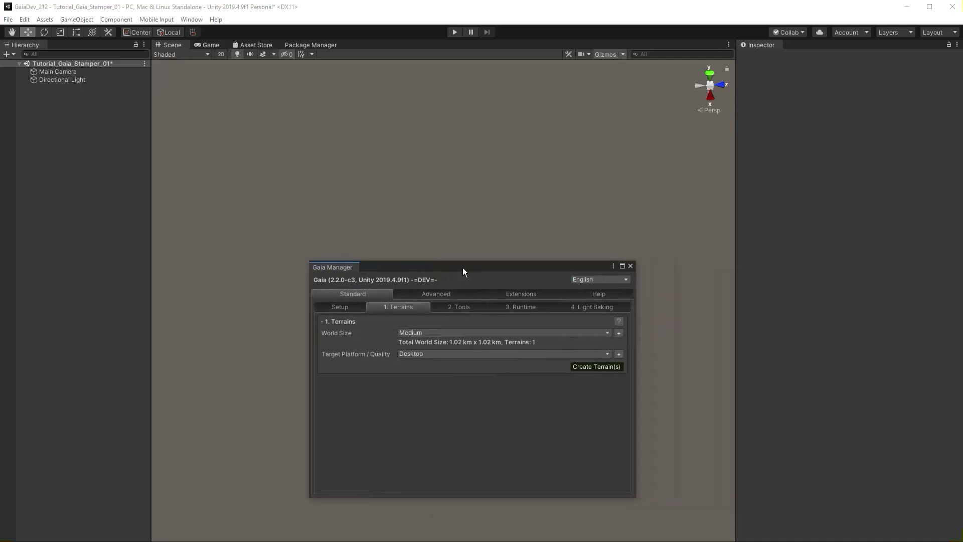
- Keep the tile size at 1024 metres in the advanced World Size settings
{"action": "left_click", "coordinate": [618, 333]}
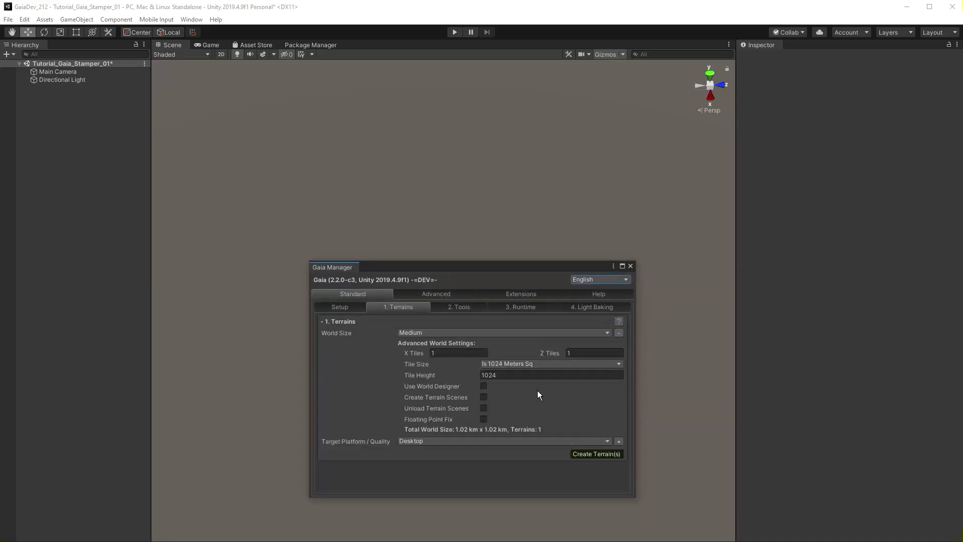
{"action": "left_click", "coordinate": [514, 365]}
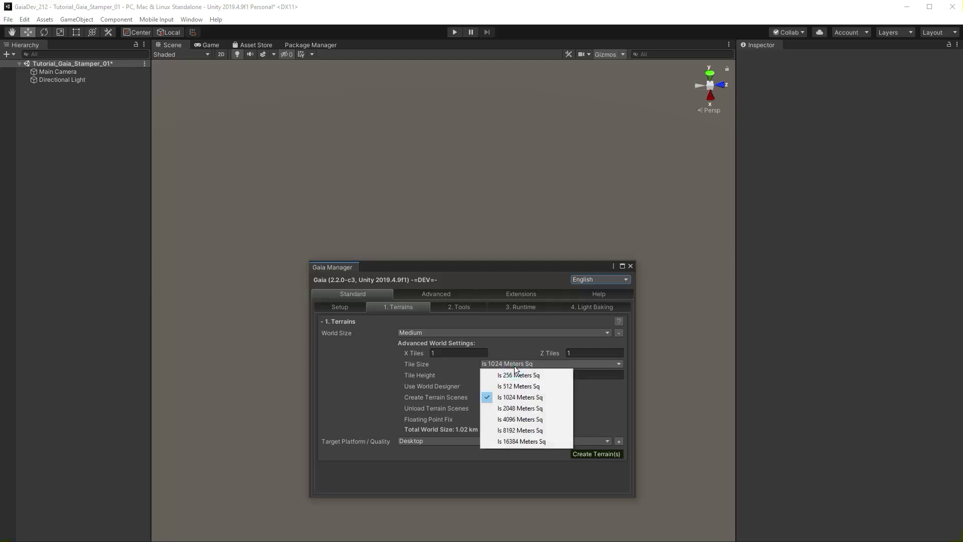
{"action": "left_click", "coordinate": [538, 397]}
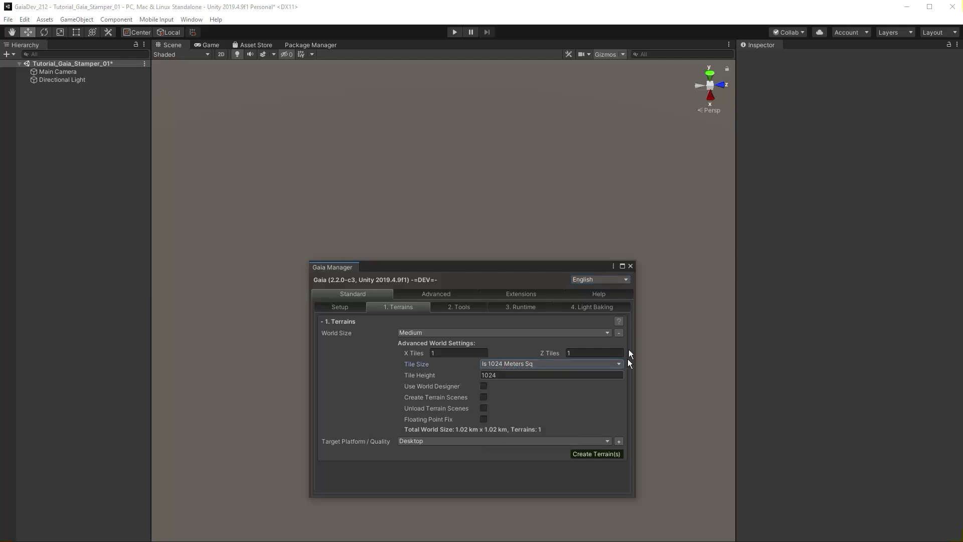
- Try the Mobile And VR target platform preset, then set it back to Desktop
{"action": "left_click", "coordinate": [619, 333]}
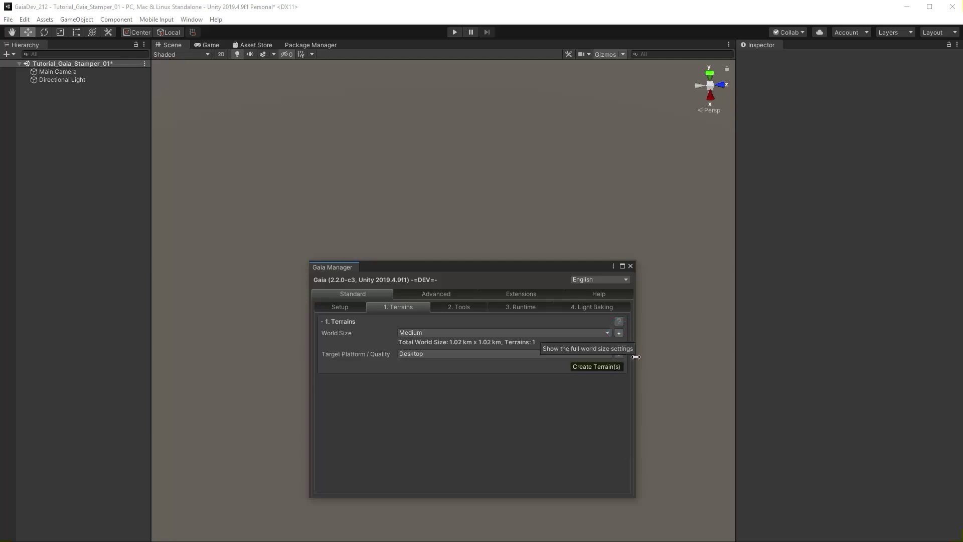
{"action": "left_click", "coordinate": [620, 355]}
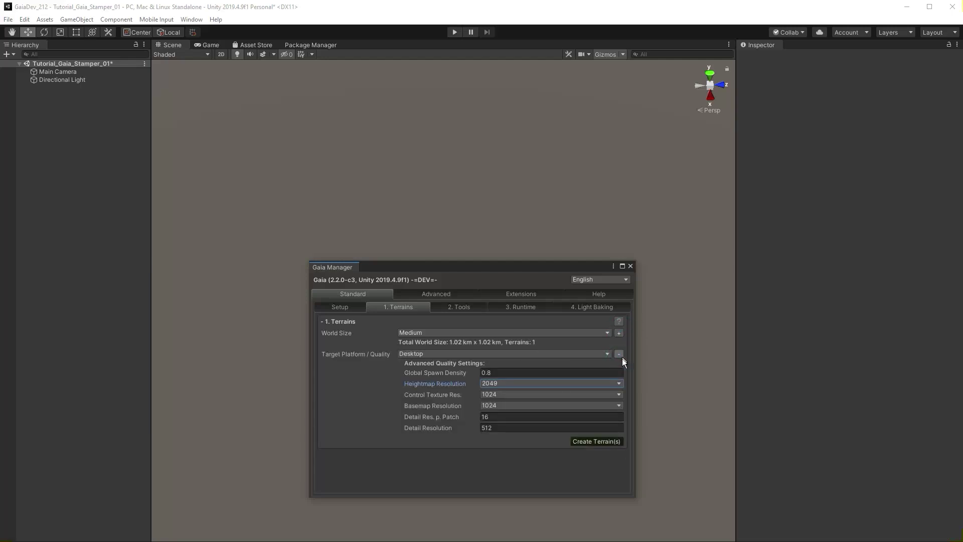
{"action": "left_click", "coordinate": [534, 354]}
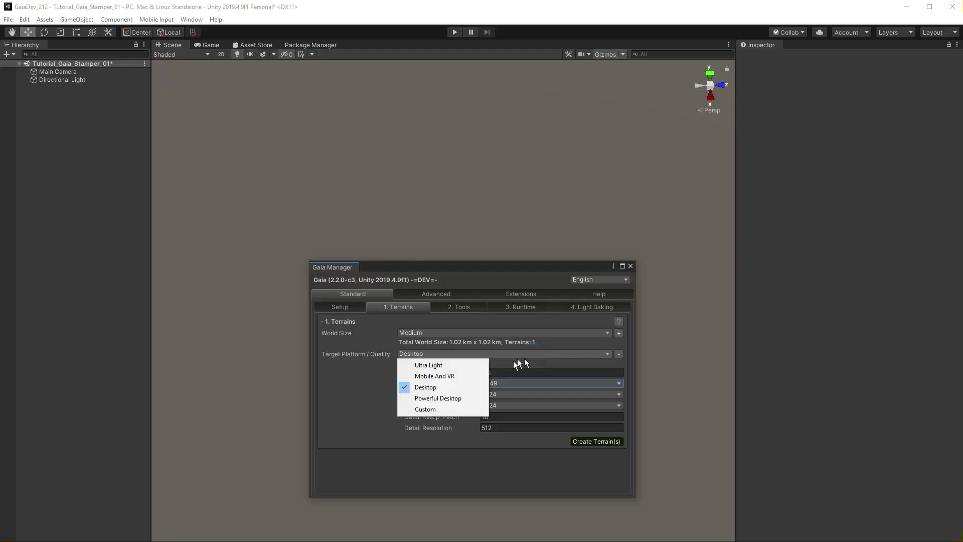
{"action": "left_click", "coordinate": [483, 376]}
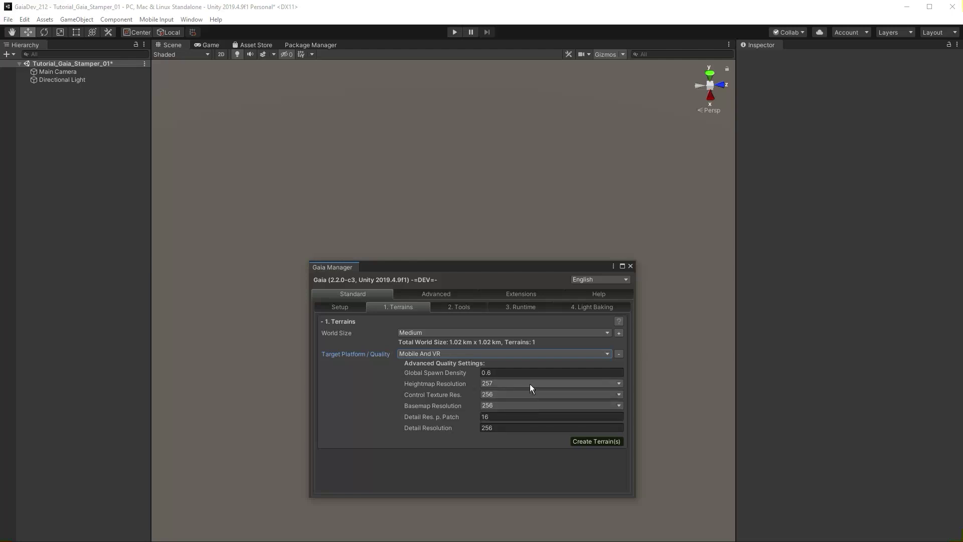
{"action": "left_click", "coordinate": [531, 356]}
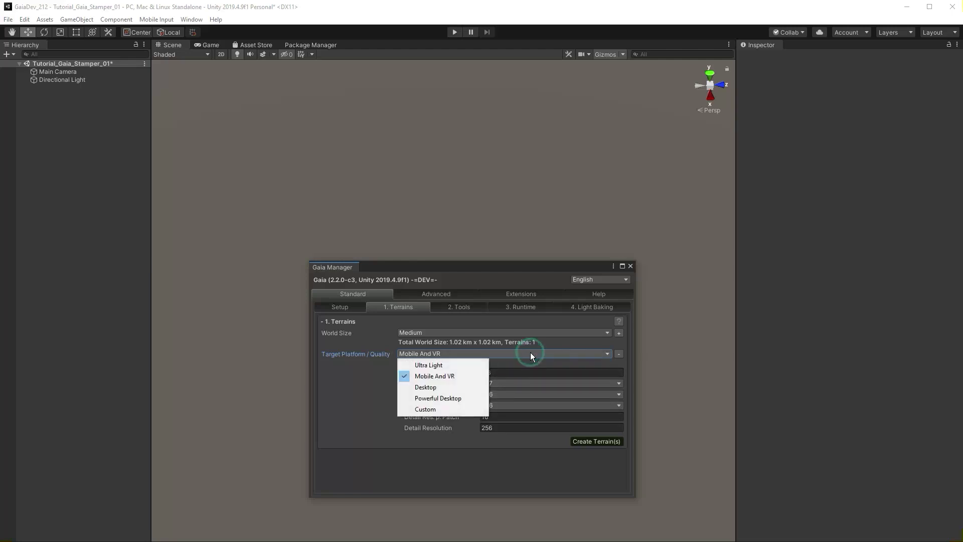
{"action": "left_click", "coordinate": [448, 387]}
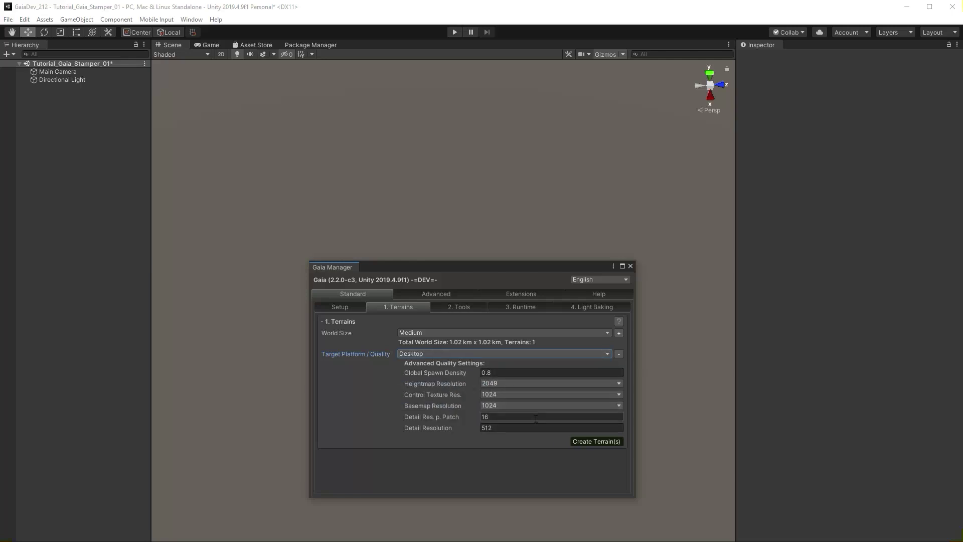
- Create the terrain, reveal the Gaia Runtime, Tools and Terrains groups, and create the Stamper and biome tools
{"action": "left_click", "coordinate": [586, 443]}
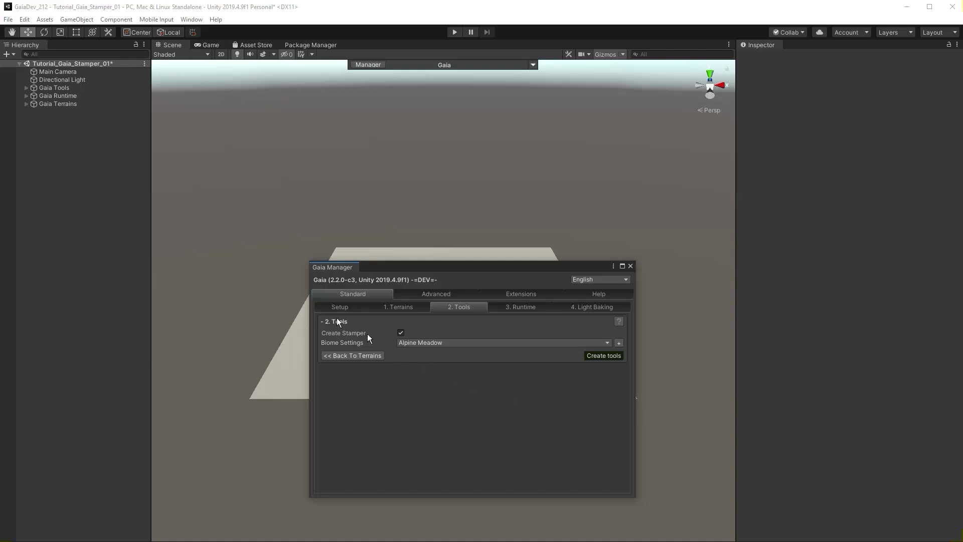
{"action": "left_click", "coordinate": [26, 95]}
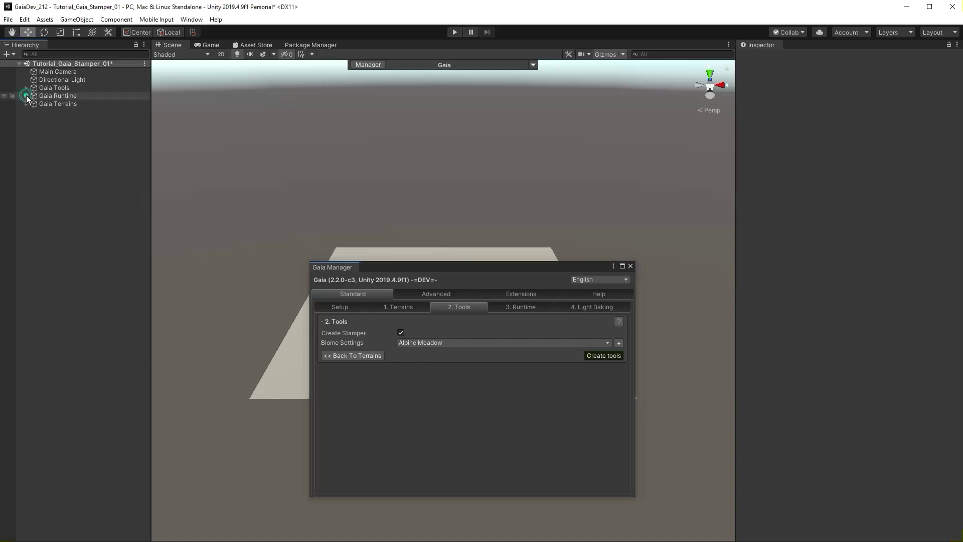
{"action": "left_click", "coordinate": [27, 87]}
{"action": "left_click", "coordinate": [26, 120]}
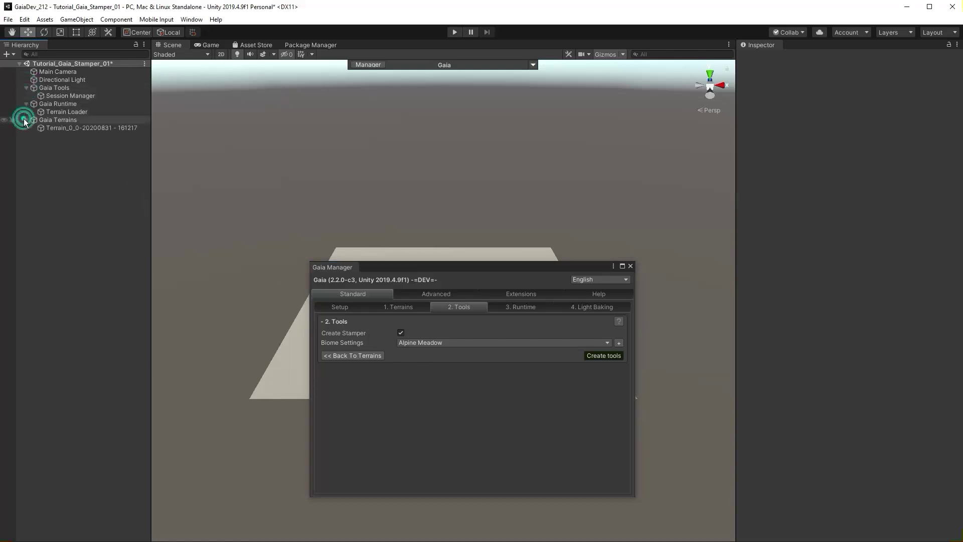
{"action": "left_click", "coordinate": [597, 355]}
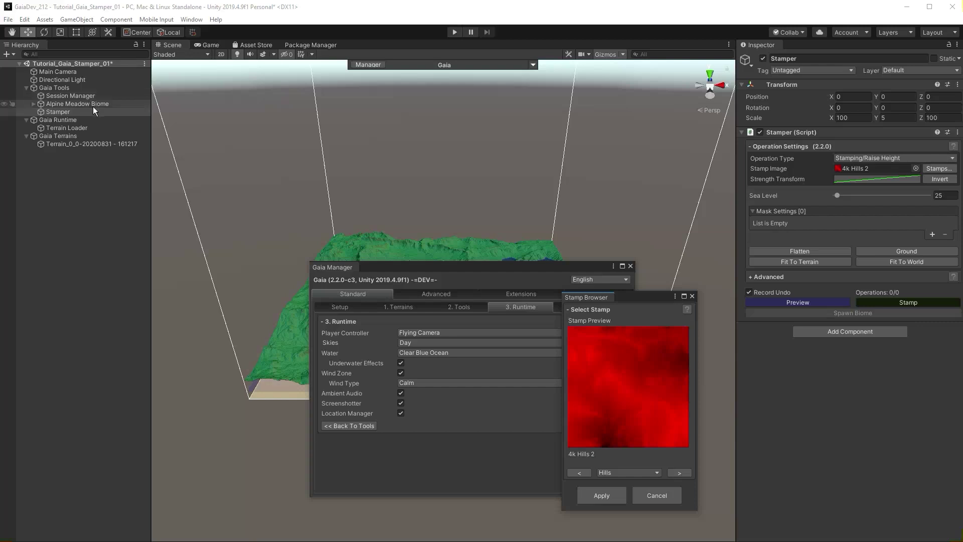
- Close the Gaia Manager, move the Stamp Browser aside and switch its category to Mountains
{"action": "left_click", "coordinate": [630, 266]}
{"action": "left_click_drag", "start_coordinate": [633, 297], "coordinate": [142, 222]}
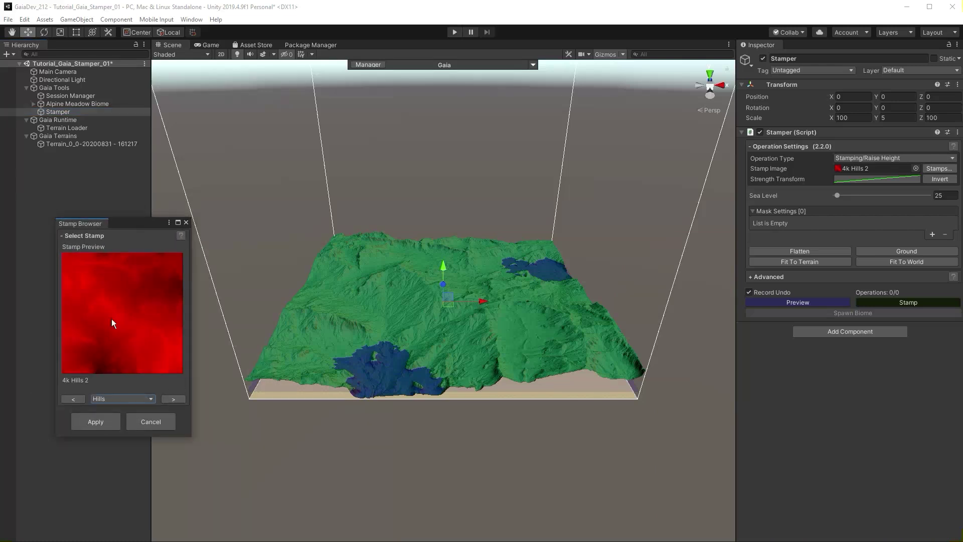
{"action": "left_click", "coordinate": [107, 399]}
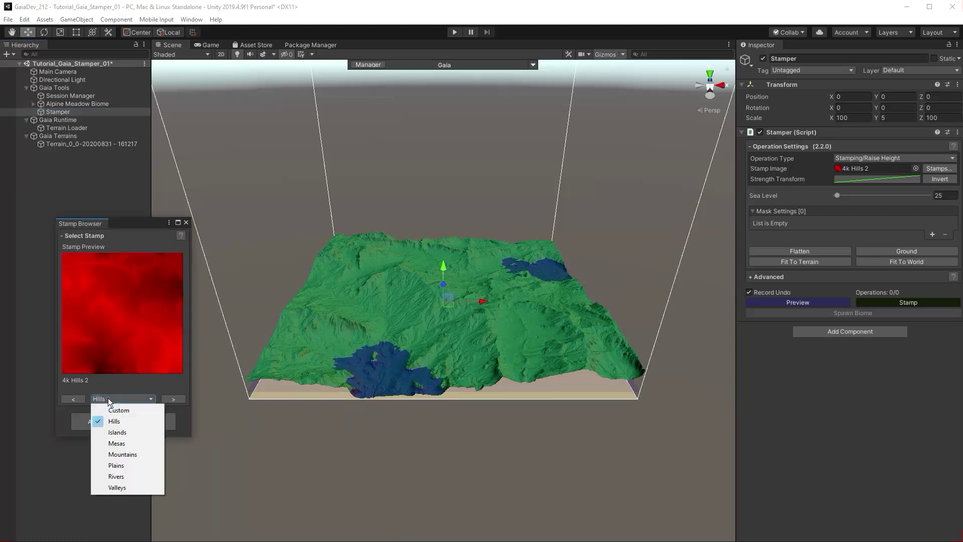
{"action": "left_click", "coordinate": [125, 454]}
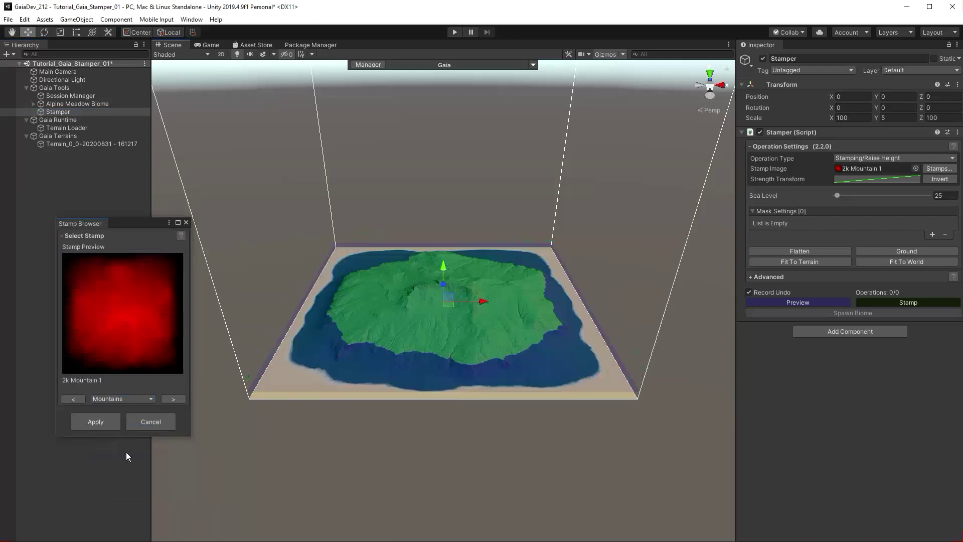
- Step through the mountain stamps to 4k Mountain 1 and toggle the preview off and on
{"action": "left_click", "coordinate": [180, 402]}
{"action": "left_click", "coordinate": [180, 402]}
{"action": "left_click", "coordinate": [180, 402]}
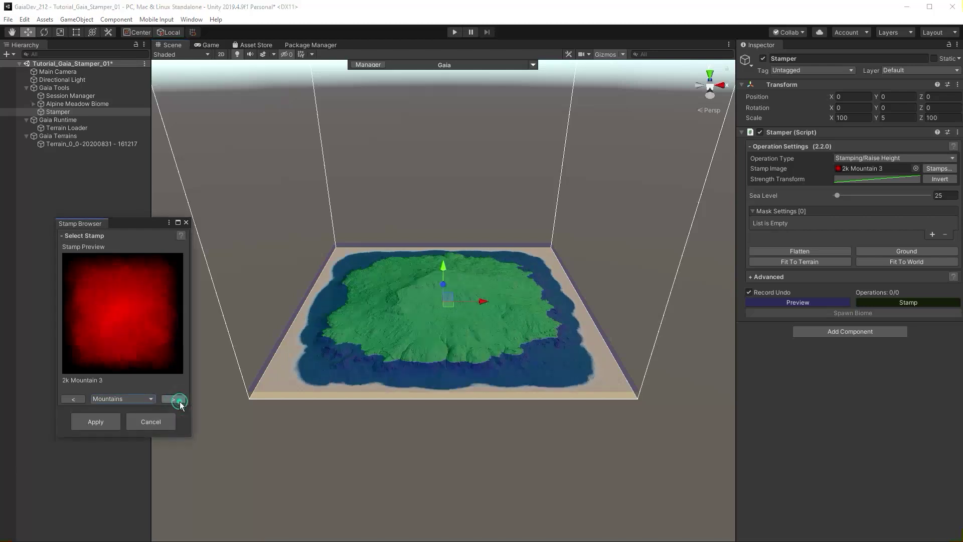
{"action": "left_click", "coordinate": [179, 401]}
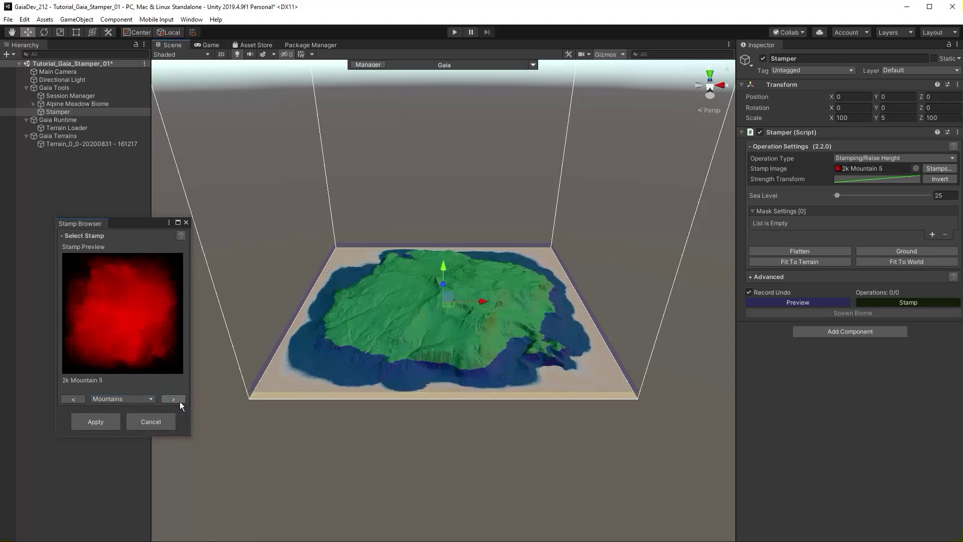
{"action": "left_click", "coordinate": [180, 402]}
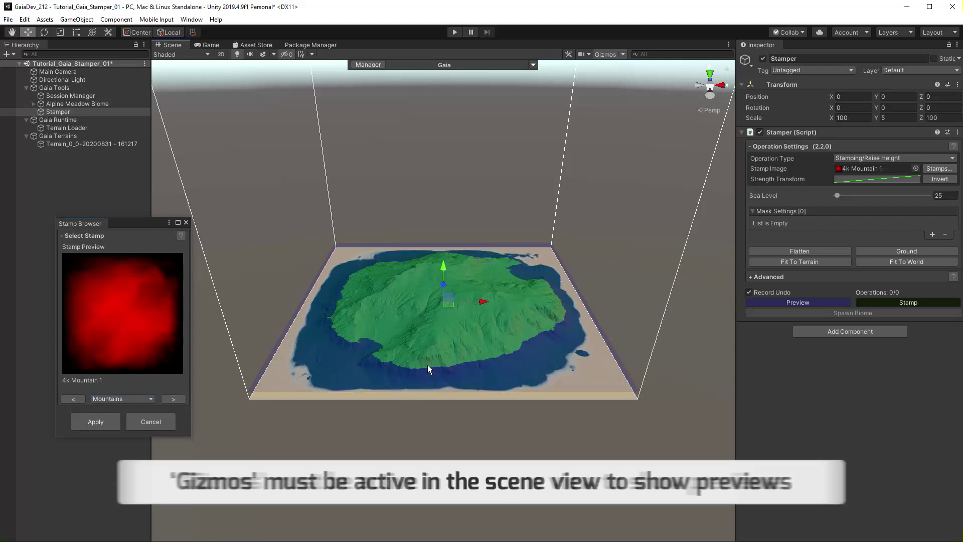
{"action": "scroll", "coordinate": [429, 353], "scroll_direction": "up", "scroll_amount": 2}
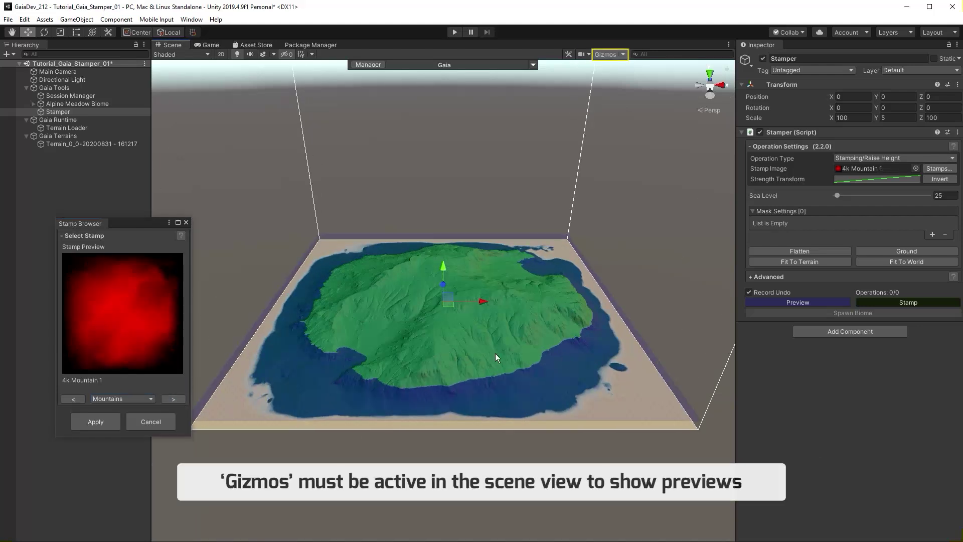
{"action": "left_click", "coordinate": [780, 303]}
{"action": "left_click", "coordinate": [780, 303]}
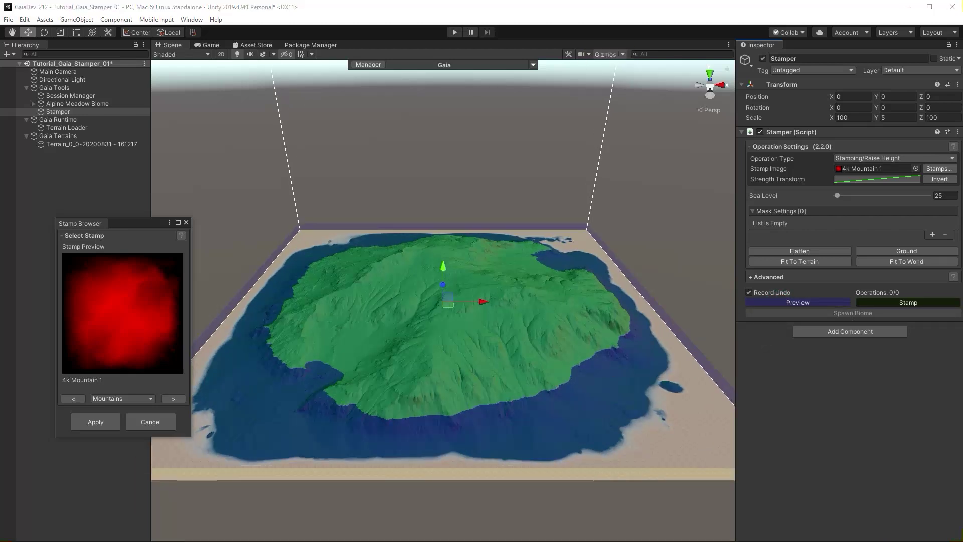
- Close the Stamp Browser and reposition the stamper over the terrain from a low side view
{"action": "left_click", "coordinate": [89, 427]}
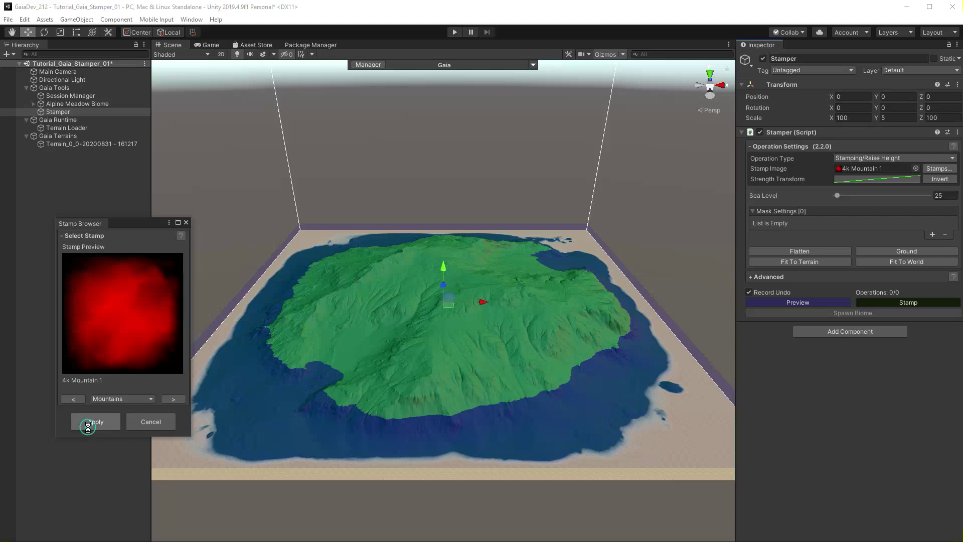
{"action": "scroll", "coordinate": [420, 274], "scroll_direction": "up", "scroll_amount": 5}
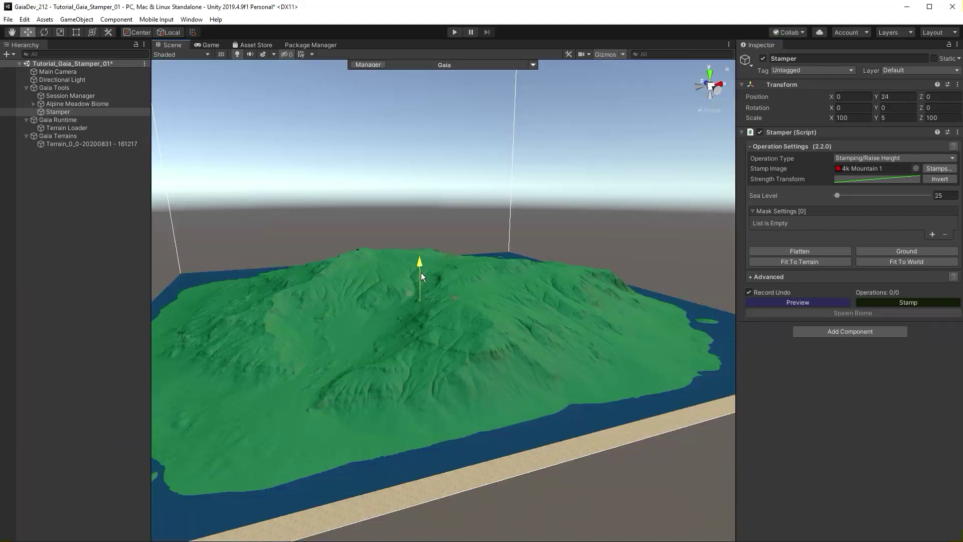
{"action": "left_click_drag", "start_coordinate": [421, 272], "coordinate": [424, 315]}
{"action": "key", "text": "r"}
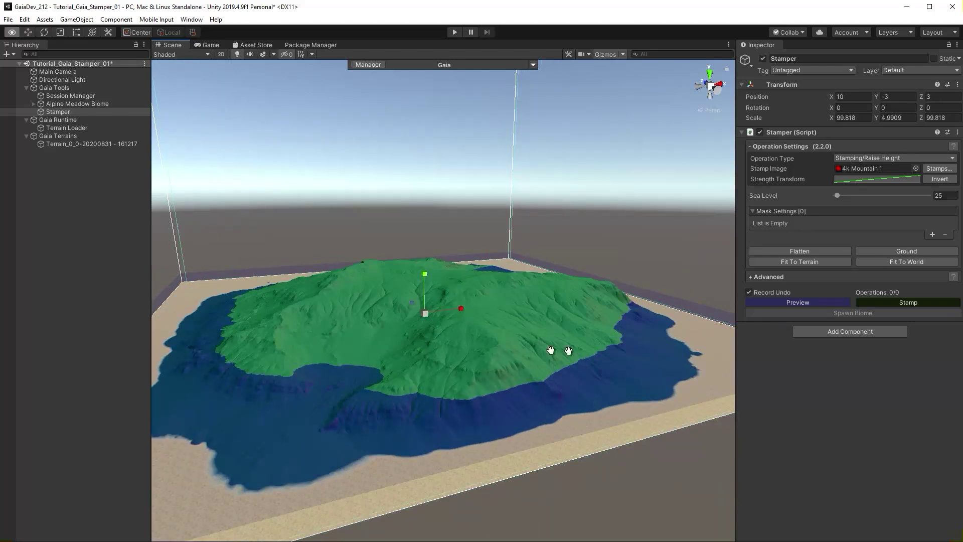
{"action": "left_click_drag", "start_coordinate": [551, 351], "coordinate": [527, 286], "text": "alt"}
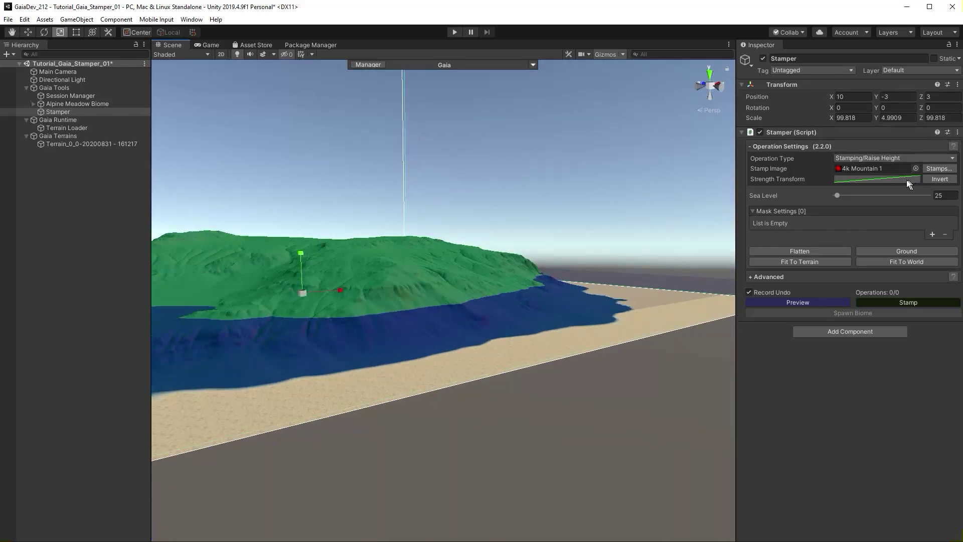
- Set the sea level to 25
{"action": "left_click_drag", "start_coordinate": [835, 194], "coordinate": [841, 197]}
{"action": "type", "text": "25"}
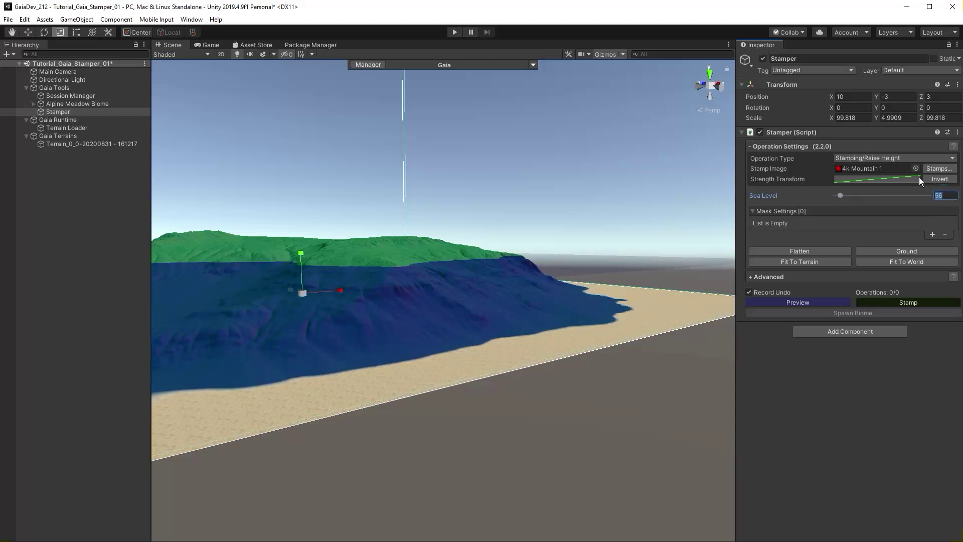
{"action": "key", "text": "Return"}
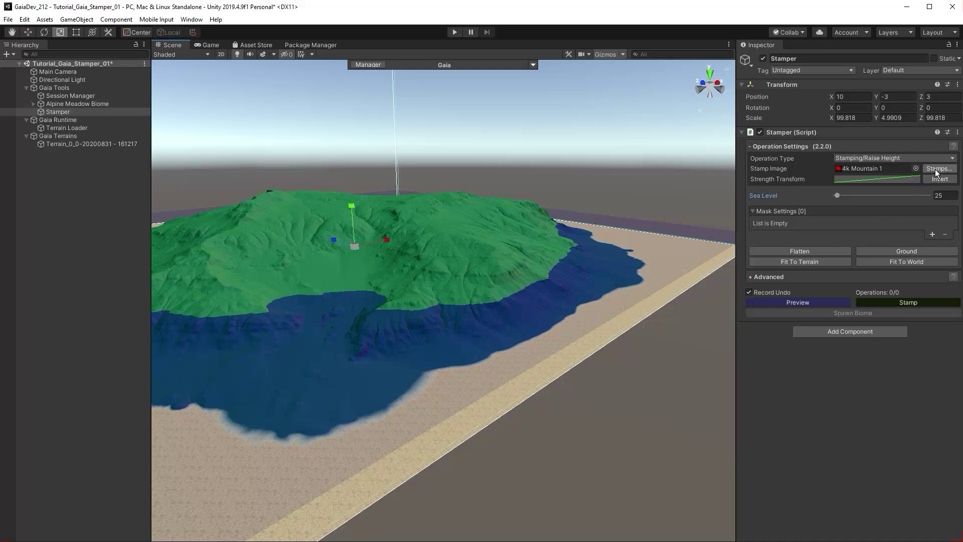
- Choose the 4k Hills 1 stamp from the Hills category and move the browser aside
{"action": "left_click", "coordinate": [935, 170]}
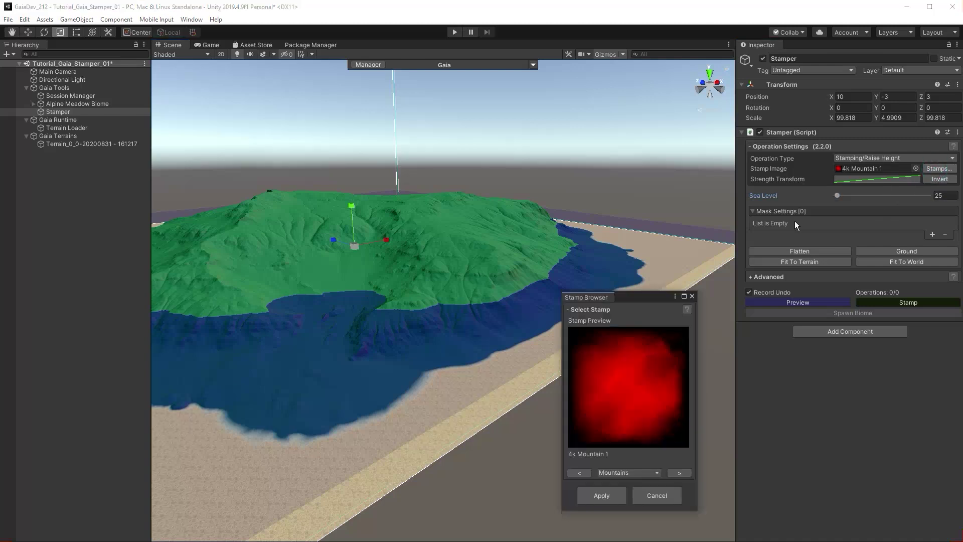
{"action": "left_click", "coordinate": [622, 474]}
{"action": "left_click", "coordinate": [628, 496]}
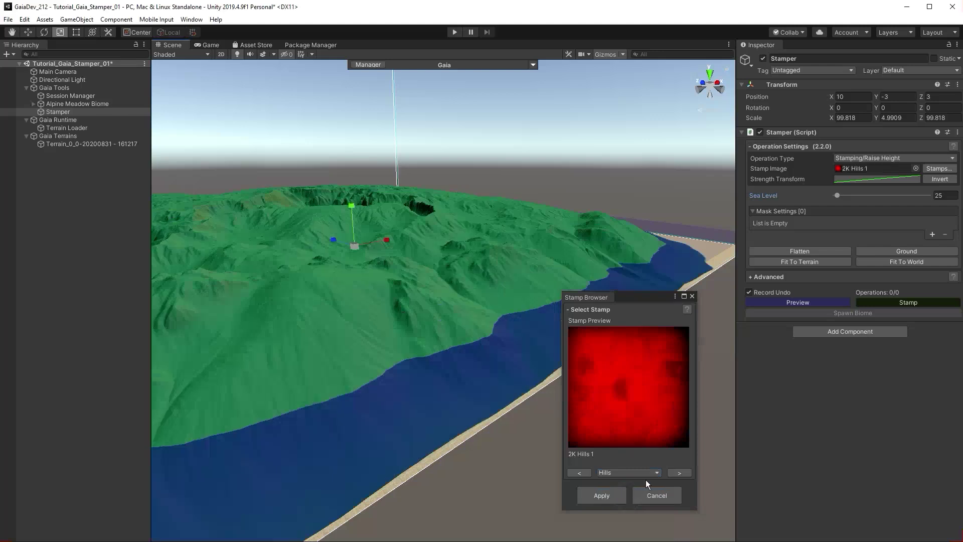
{"action": "left_click", "coordinate": [676, 474]}
{"action": "left_click", "coordinate": [676, 474]}
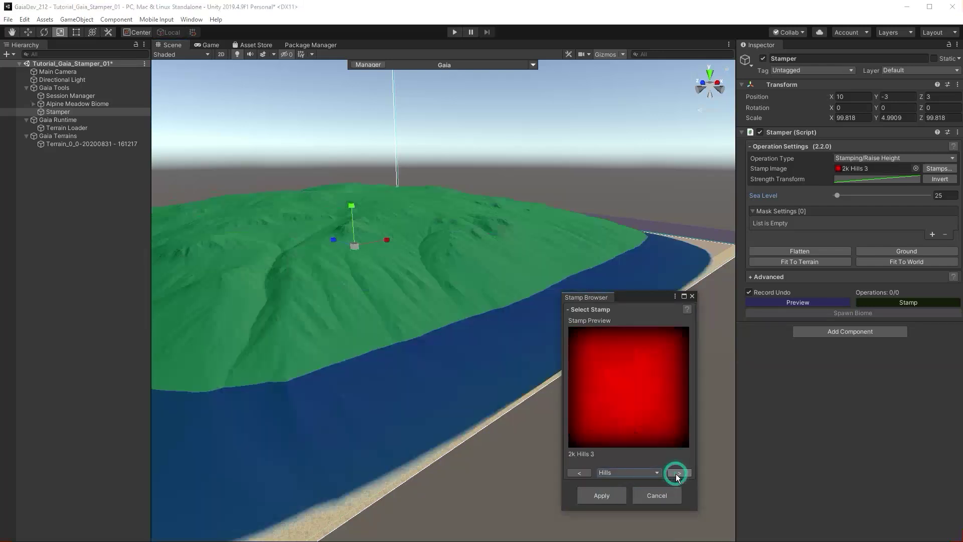
{"action": "left_click", "coordinate": [678, 473]}
{"action": "left_click", "coordinate": [679, 473]}
{"action": "left_click", "coordinate": [678, 472]}
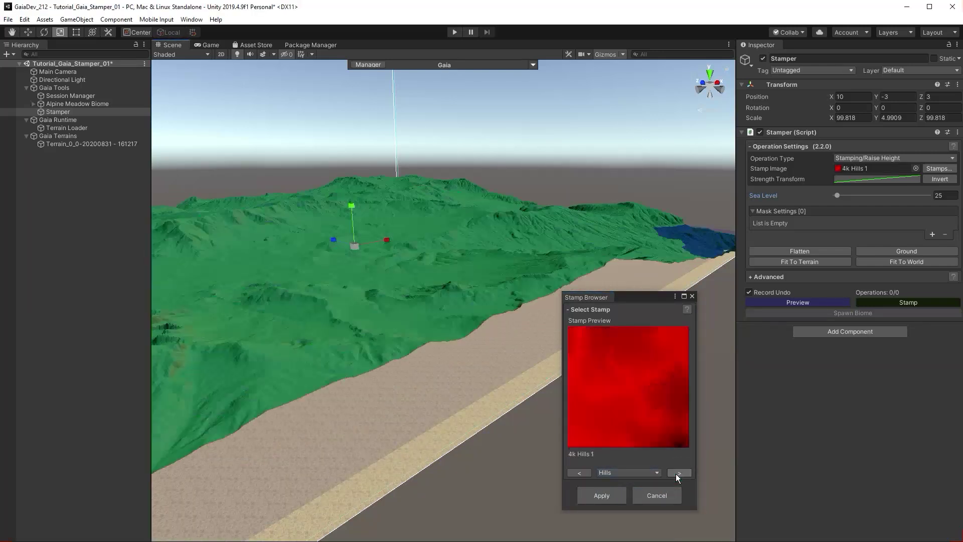
{"action": "left_click_drag", "start_coordinate": [647, 299], "coordinate": [140, 265]}
- Scale the stamper up to about 192 and sink it to roughly Y -82
{"action": "left_click_drag", "start_coordinate": [432, 275], "coordinate": [506, 333], "text": "alt"}
{"action": "key", "text": "r"}
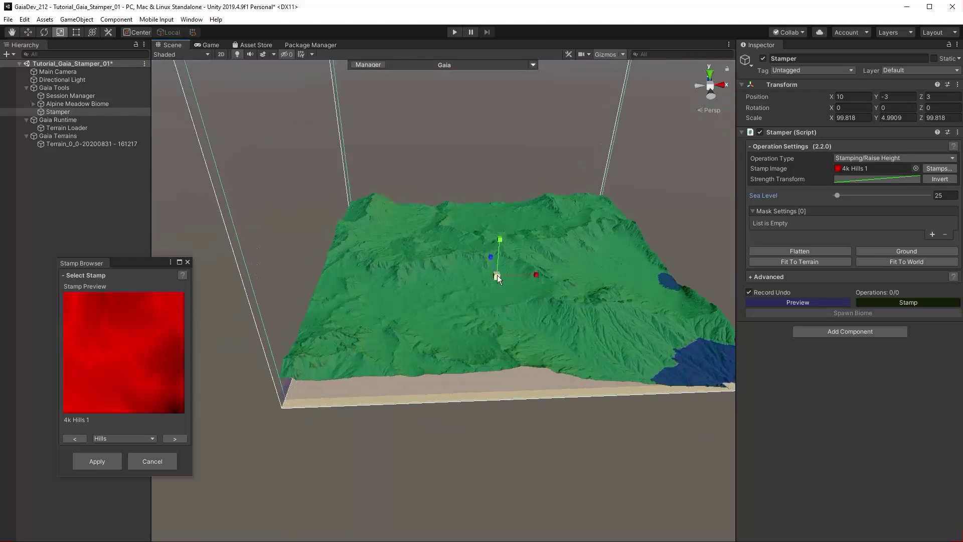
{"action": "left_click_drag", "start_coordinate": [498, 275], "coordinate": [543, 273]}
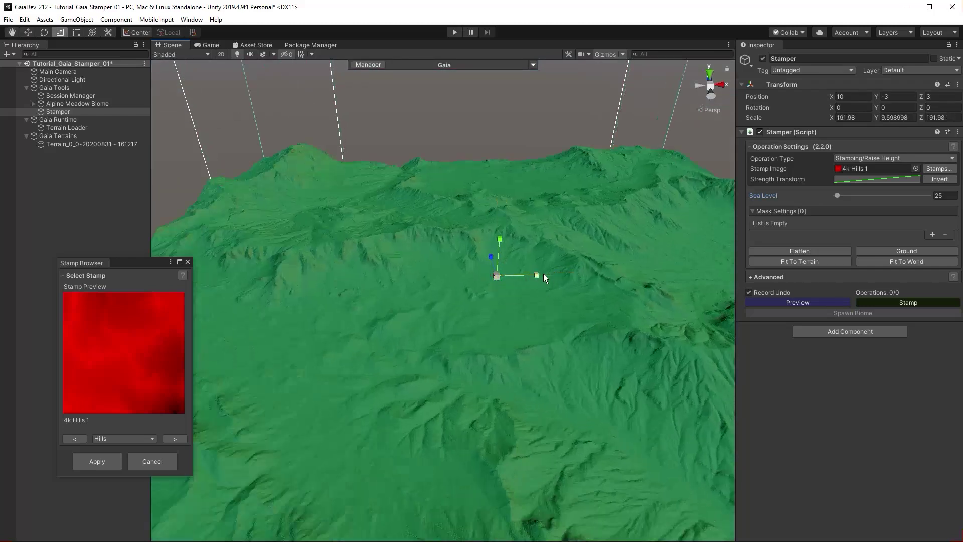
{"action": "key", "text": "w"}
{"action": "left_click_drag", "start_coordinate": [501, 242], "coordinate": [506, 266]}
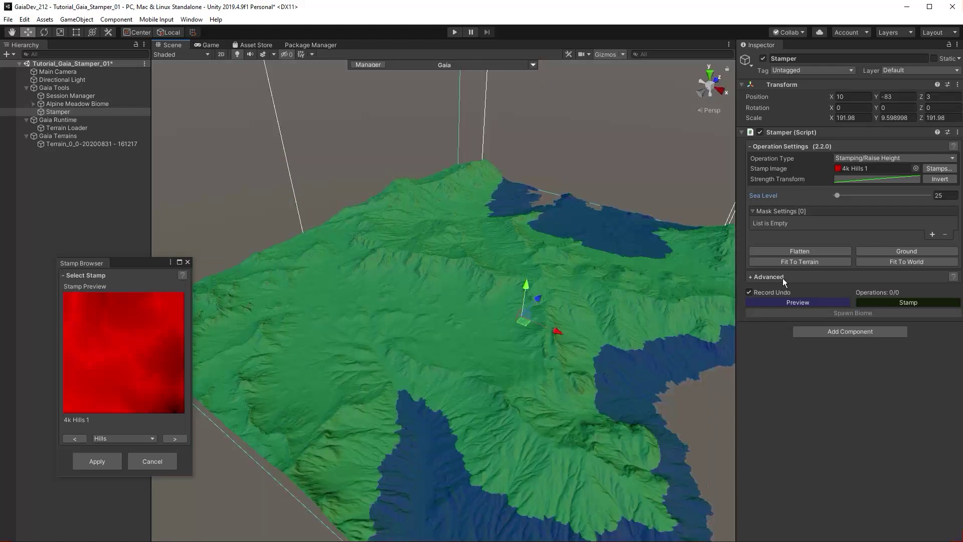
- Stamp 4k Hills 1, spawn the Alpine Meadow biome, then fit the 2k Mountain 1 stamp to the terrain
{"action": "left_click", "coordinate": [881, 301]}
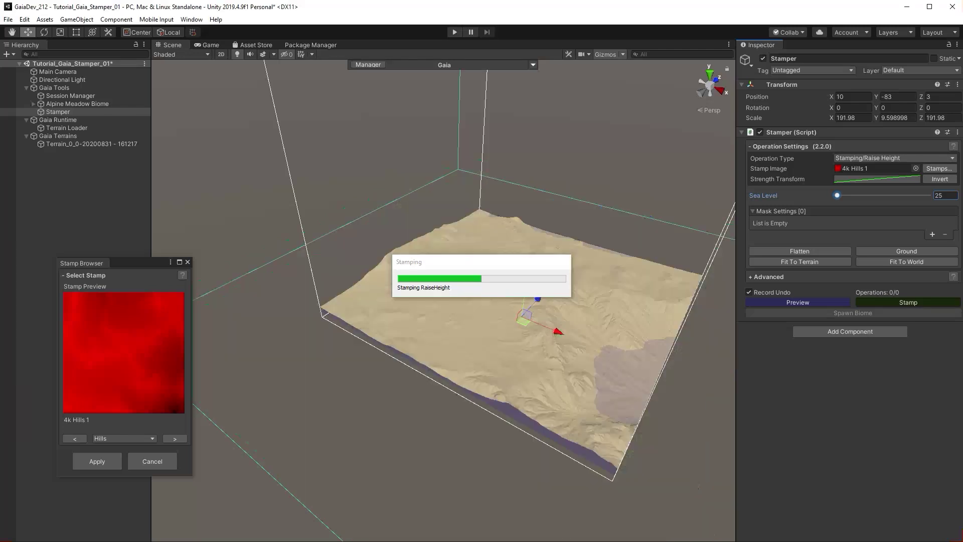
{"action": "left_click", "coordinate": [853, 313]}
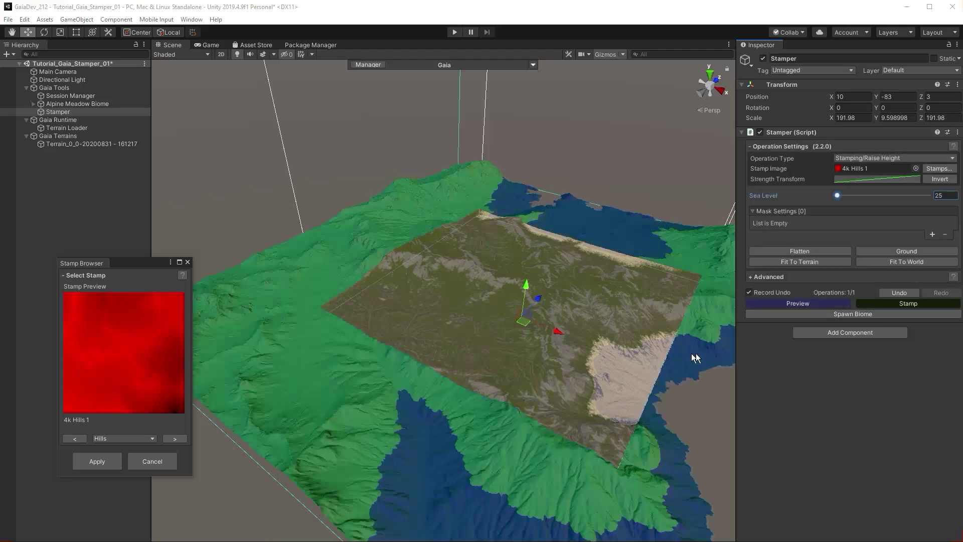
{"action": "left_click", "coordinate": [141, 436]}
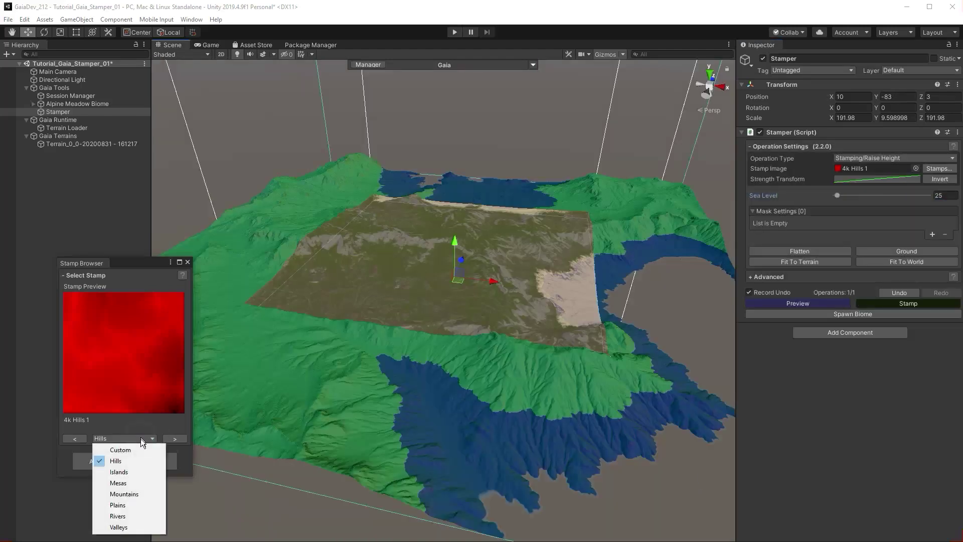
{"action": "left_click", "coordinate": [141, 493]}
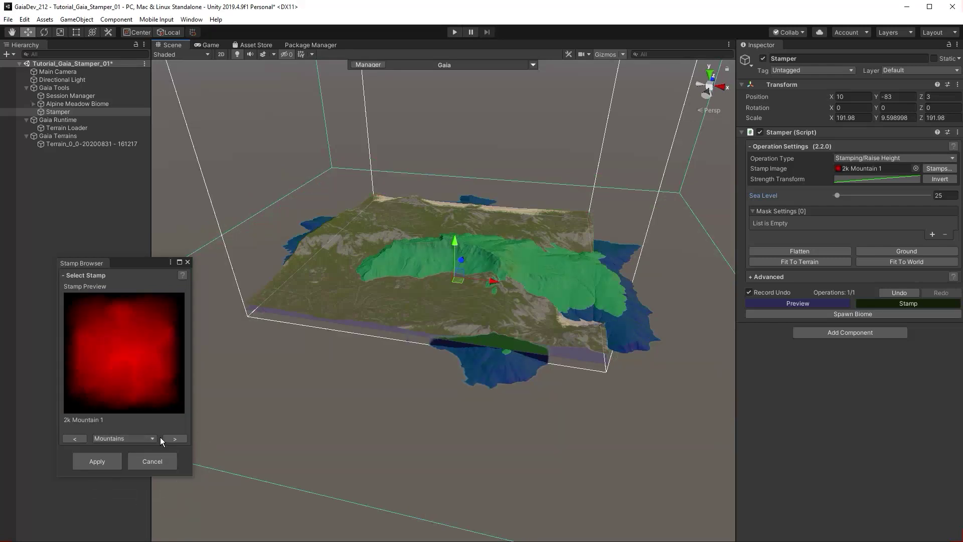
{"action": "scroll", "coordinate": [467, 279], "scroll_direction": "up", "scroll_amount": 3}
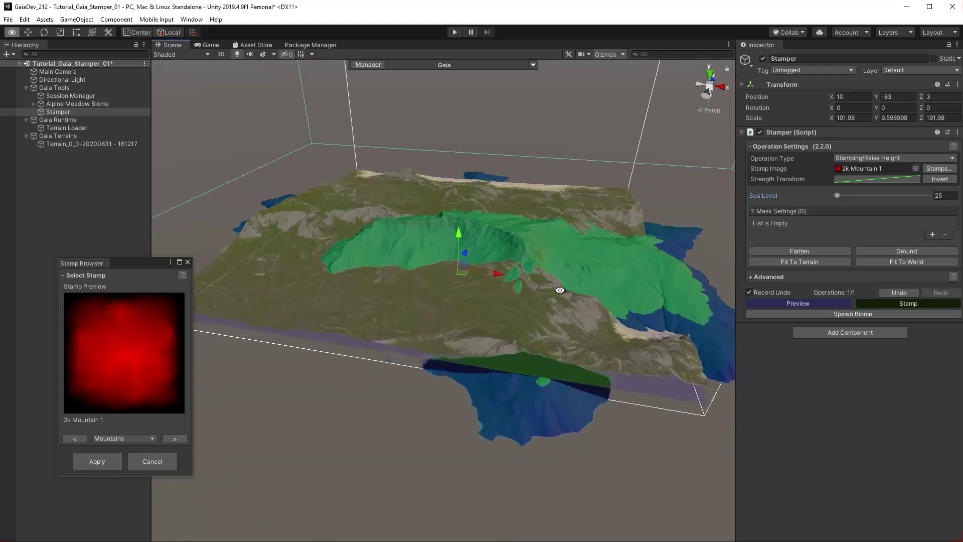
{"action": "left_click_drag", "start_coordinate": [468, 279], "coordinate": [498, 314], "text": "alt"}
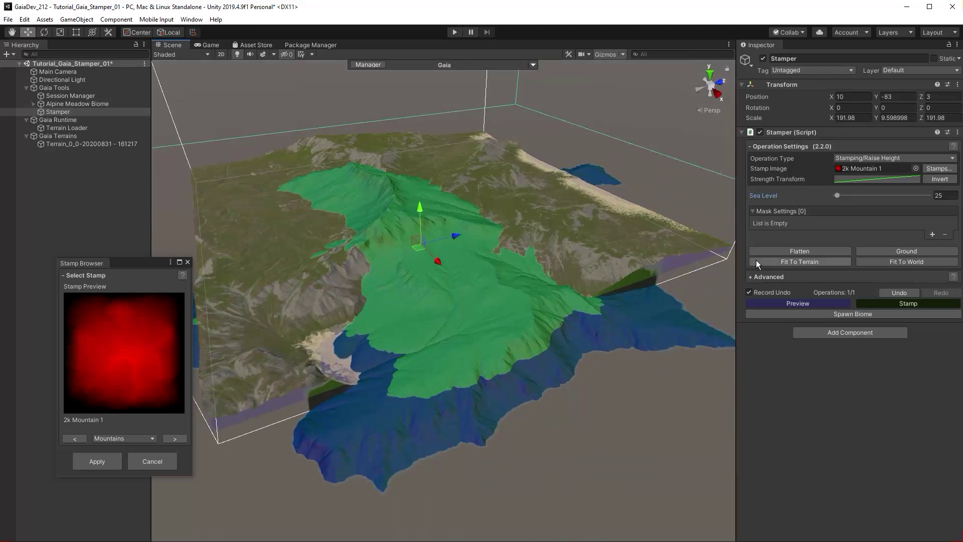
{"action": "left_click", "coordinate": [757, 260]}
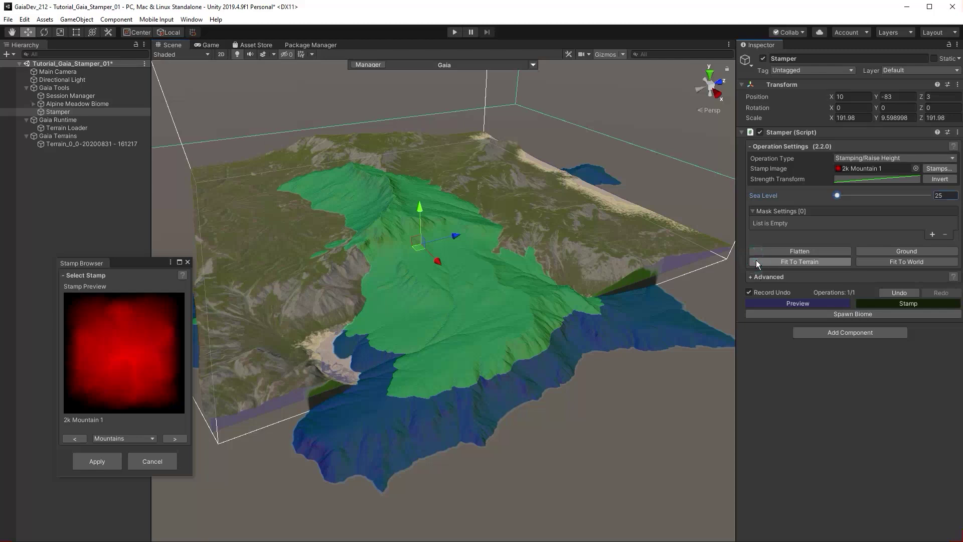
{"action": "left_click_drag", "start_coordinate": [437, 290], "coordinate": [471, 224], "text": "alt"}
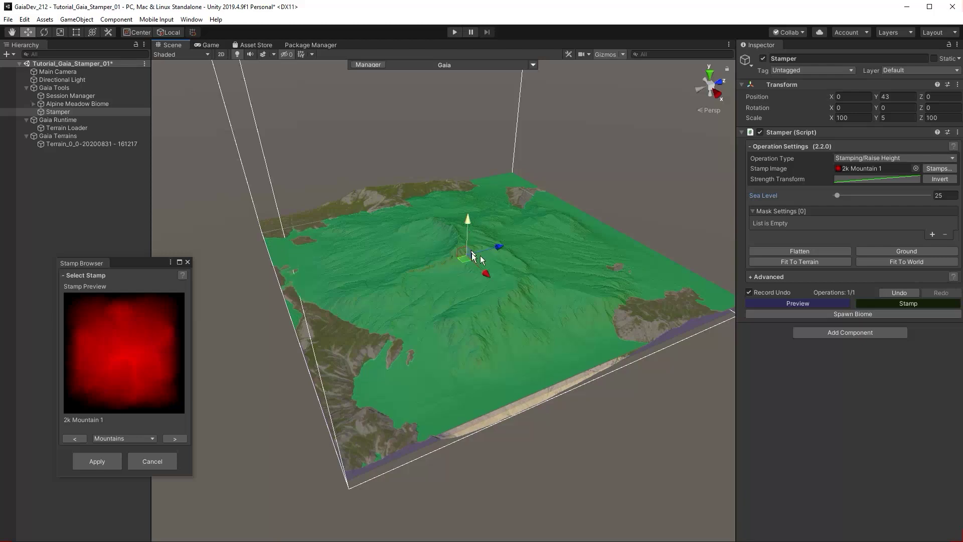
- Apply 2k Mountain 1 as a Set Height stamp with the biome, inspect it, then undo it
{"action": "left_click", "coordinate": [833, 159]}
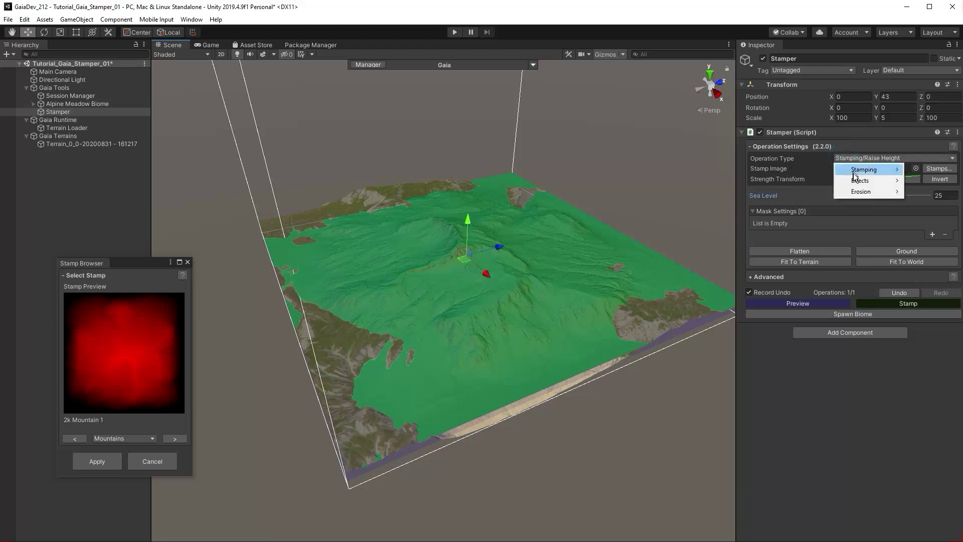
{"action": "mouse_move", "coordinate": [853, 172]}
{"action": "left_click", "coordinate": [927, 213]}
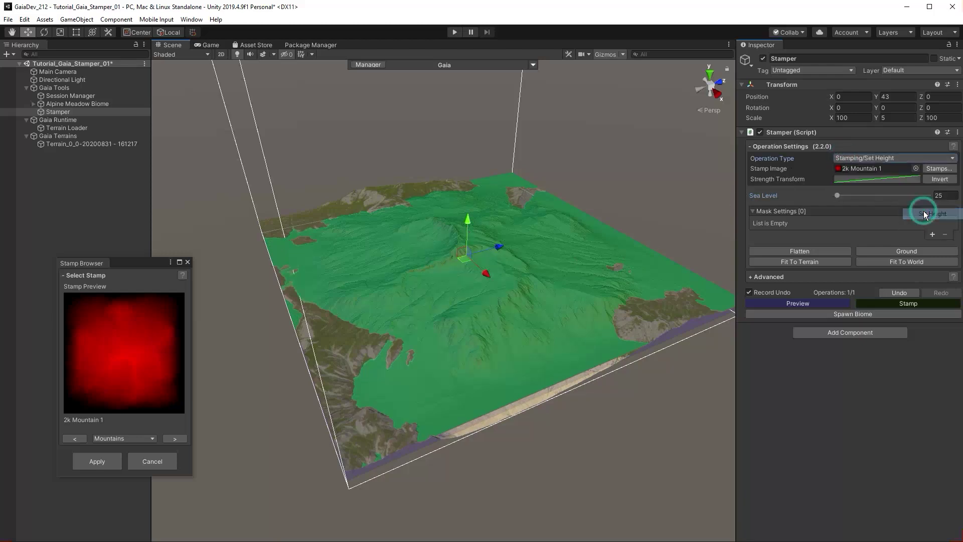
{"action": "left_click", "coordinate": [902, 303]}
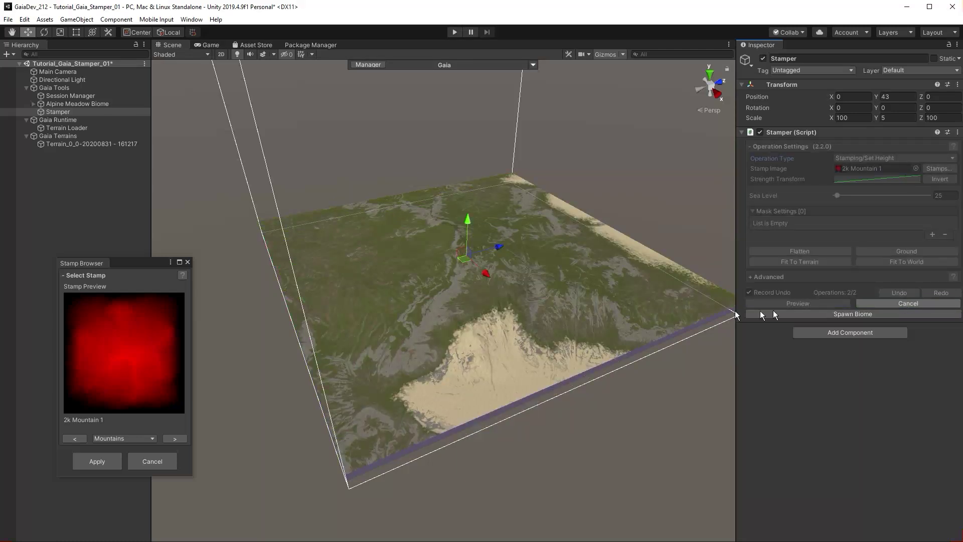
{"action": "left_click", "coordinate": [761, 314]}
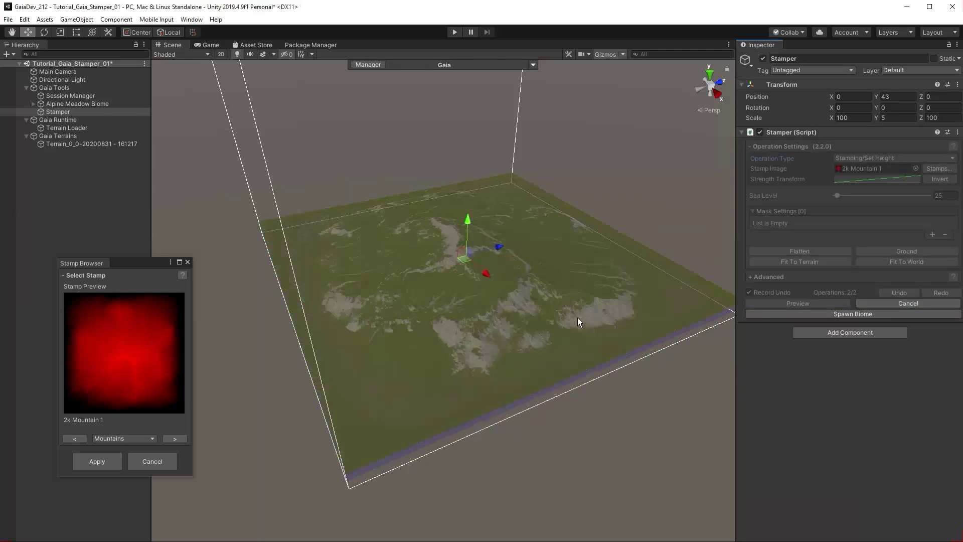
{"action": "left_click_drag", "start_coordinate": [579, 318], "coordinate": [641, 261], "text": "alt"}
{"action": "left_click", "coordinate": [889, 293]}
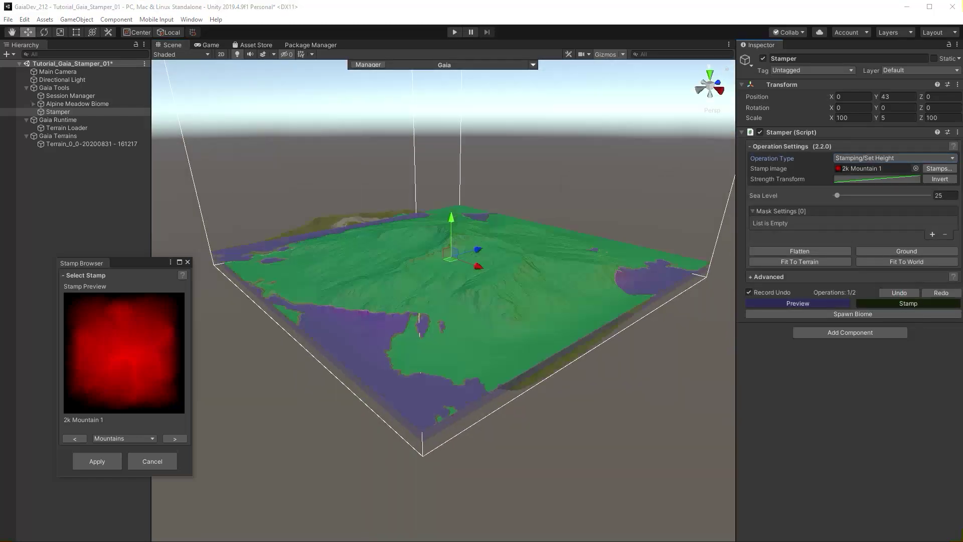
- Switch the stamp operation to Mix Height with a mix mid point of 0
{"action": "left_click", "coordinate": [884, 160]}
{"action": "mouse_move", "coordinate": [885, 170]}
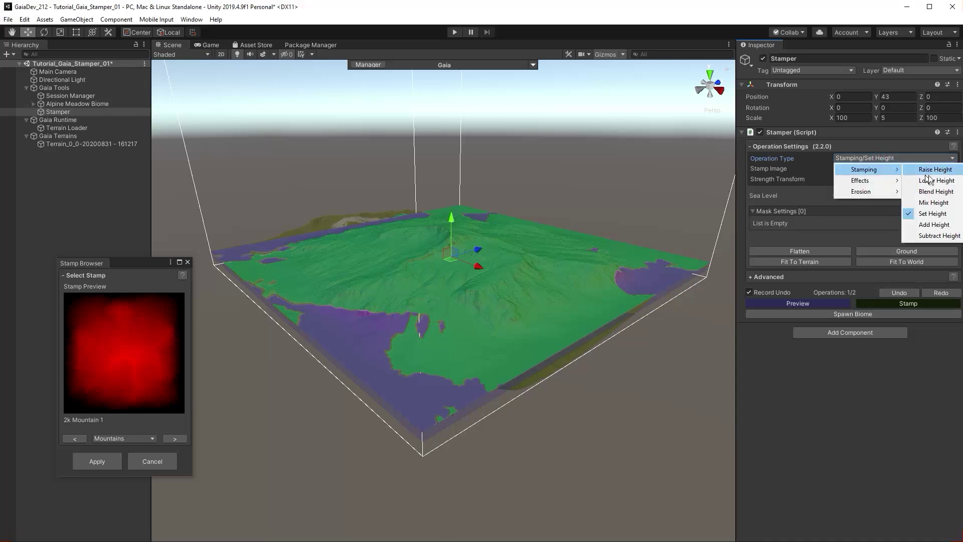
{"action": "left_click", "coordinate": [942, 204]}
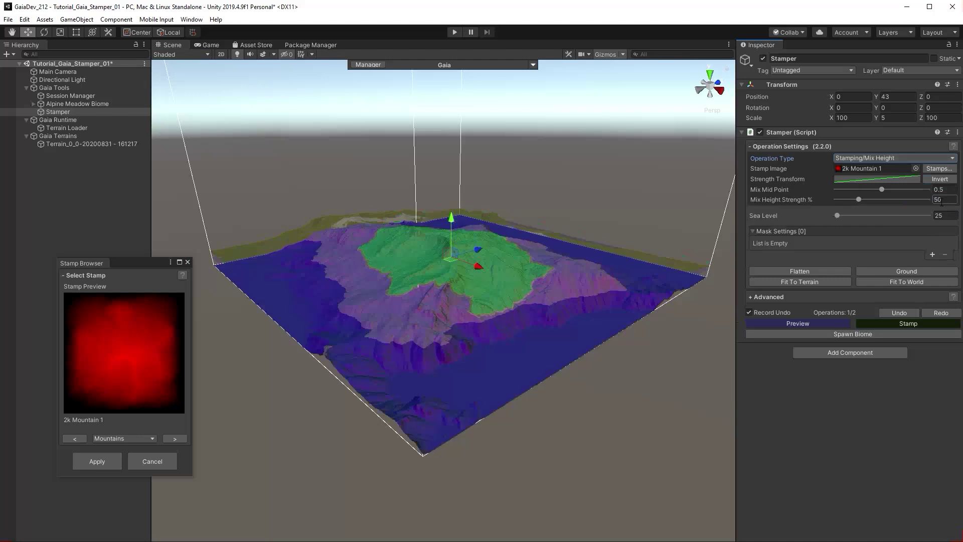
{"action": "left_click_drag", "start_coordinate": [882, 189], "coordinate": [828, 190]}
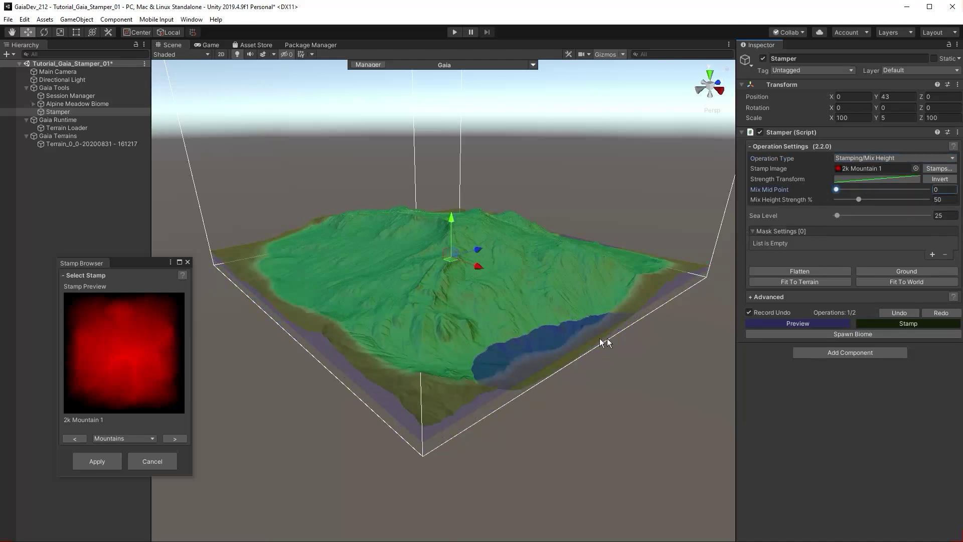
- Shrink the stamper, set Mix Height Strength to 60, stamp it, and inspect the peak without preview
{"action": "right_click_drag", "start_coordinate": [546, 308], "coordinate": [477, 344]}
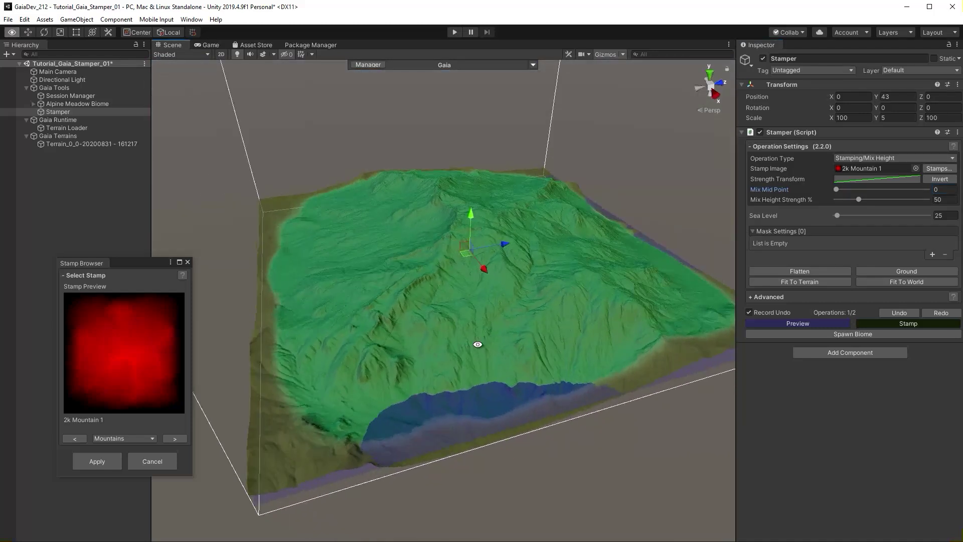
{"action": "key", "text": "r"}
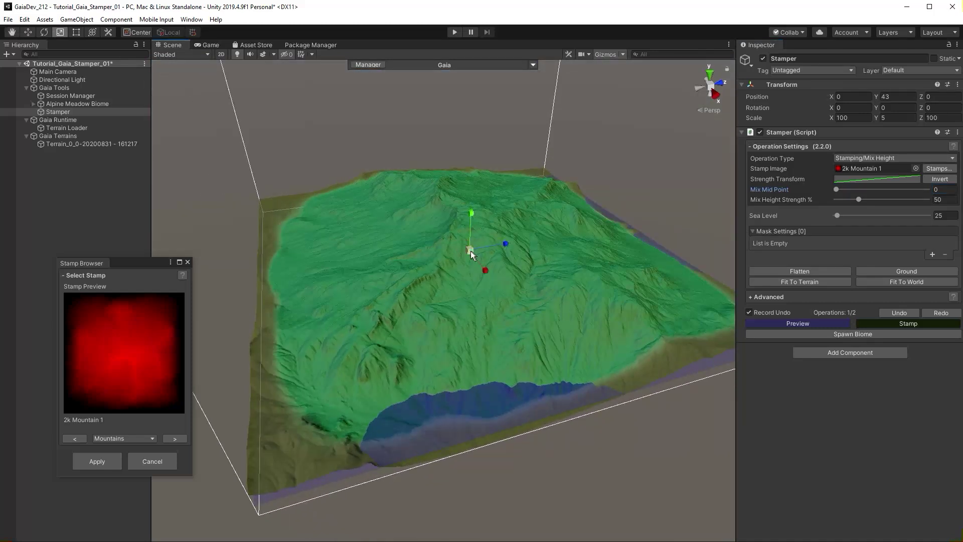
{"action": "left_click_drag", "start_coordinate": [471, 250], "coordinate": [476, 226]}
{"action": "key", "text": "w"}
{"action": "key", "text": "r"}
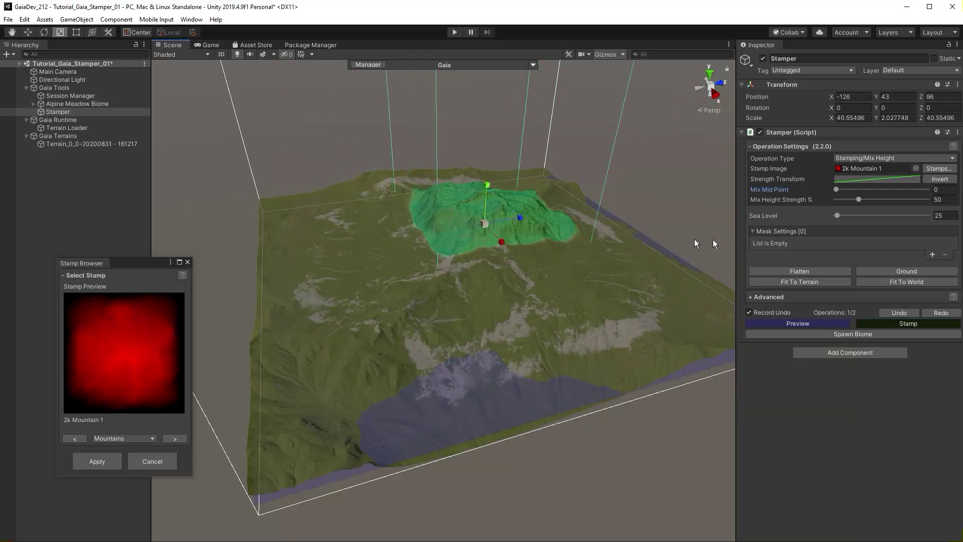
{"action": "double_click", "coordinate": [943, 199]}
{"action": "type", "text": "60"}
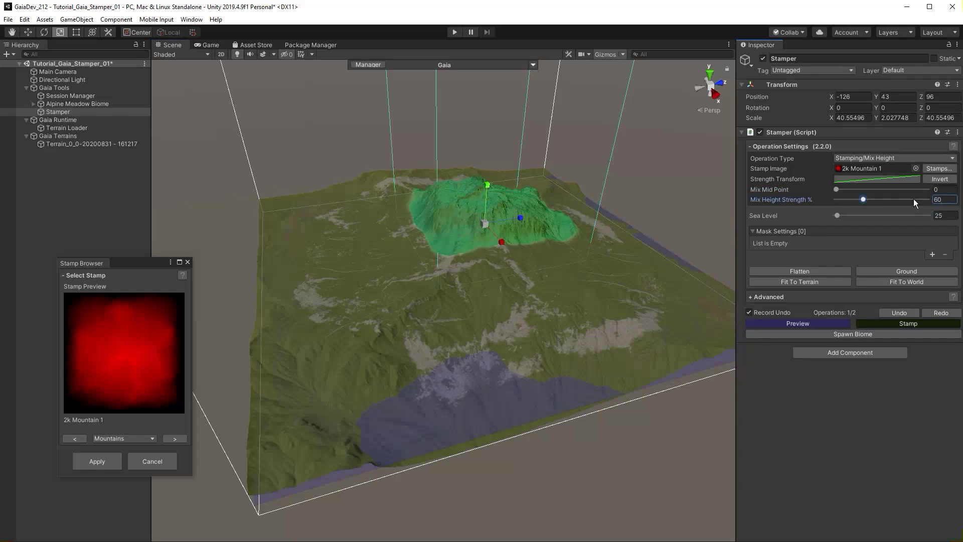
{"action": "left_click", "coordinate": [874, 324]}
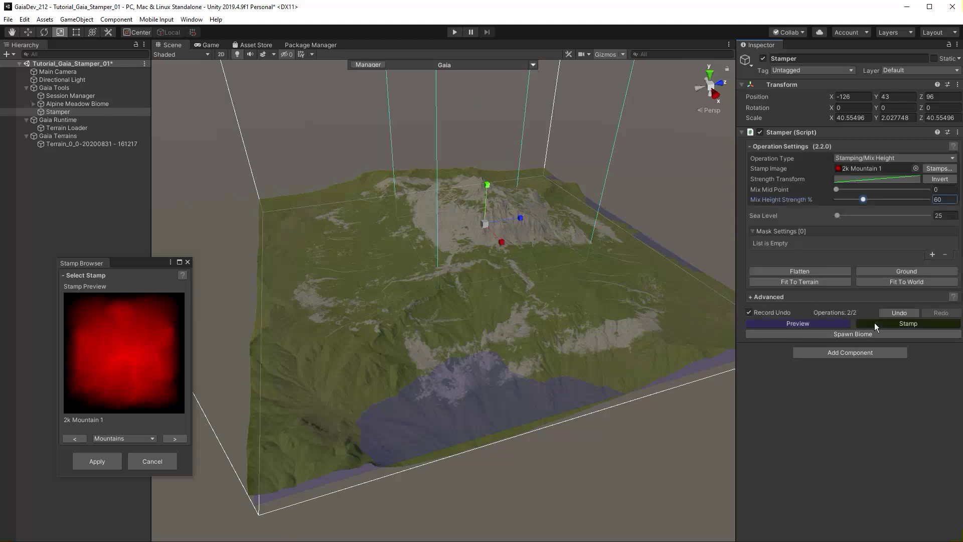
{"action": "left_click", "coordinate": [790, 323]}
{"action": "scroll", "coordinate": [475, 240], "scroll_direction": "up", "scroll_amount": 3}
{"action": "left_click_drag", "start_coordinate": [475, 239], "coordinate": [481, 335], "text": "alt"}
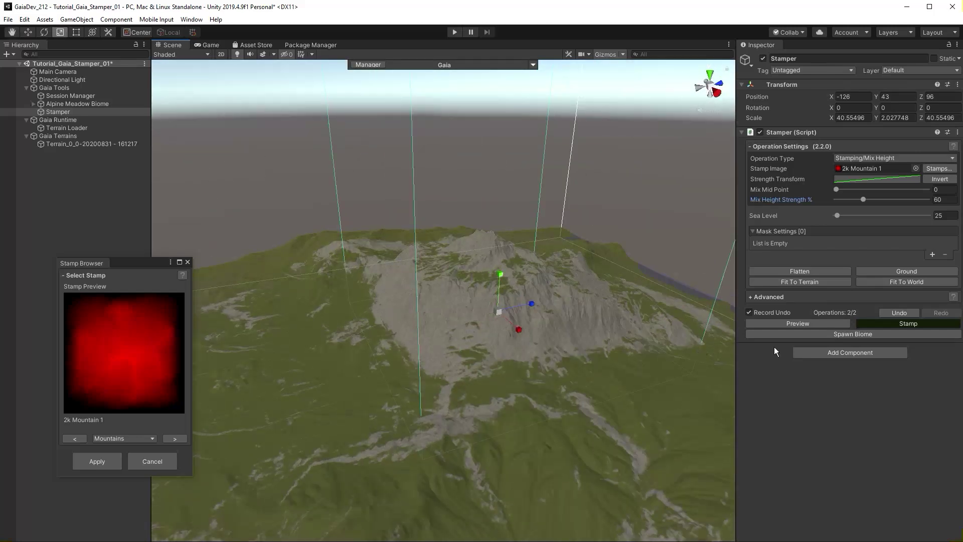
- Show the preview again, pick 2k Island 3 from the Islands stamps, and slide it to a new spot
{"action": "left_click", "coordinate": [784, 325]}
{"action": "middle_click_drag", "start_coordinate": [517, 304], "coordinate": [521, 294]}
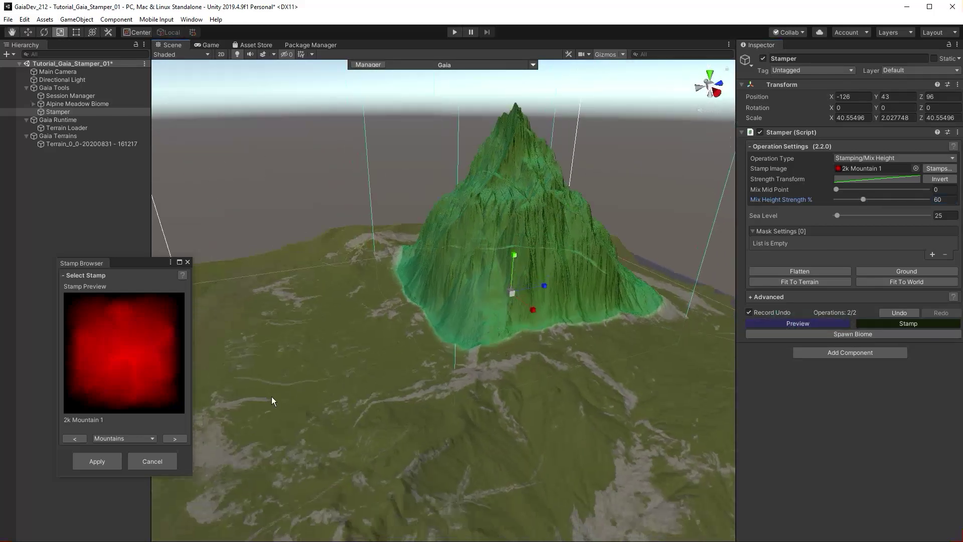
{"action": "left_click", "coordinate": [134, 435]}
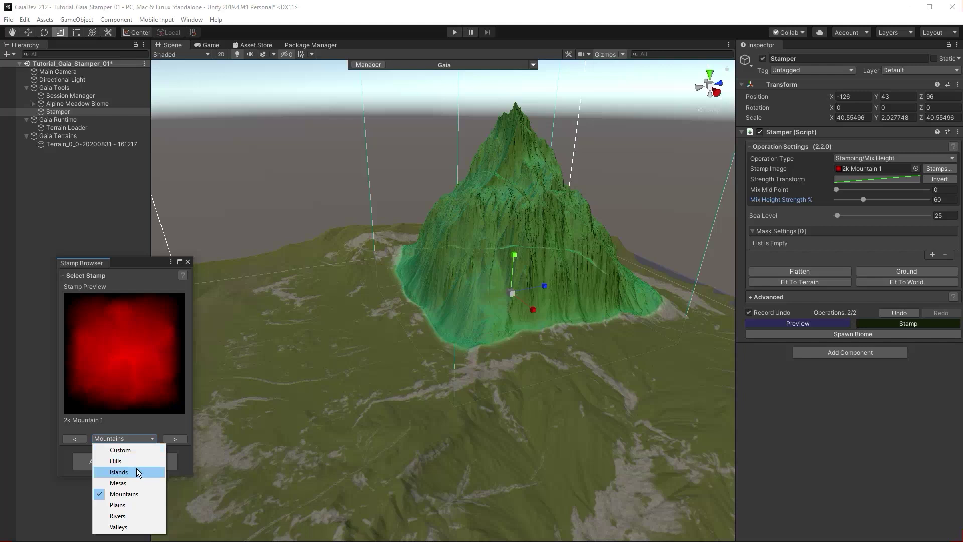
{"action": "left_click", "coordinate": [136, 470]}
{"action": "left_click", "coordinate": [171, 440]}
{"action": "left_click", "coordinate": [171, 439]}
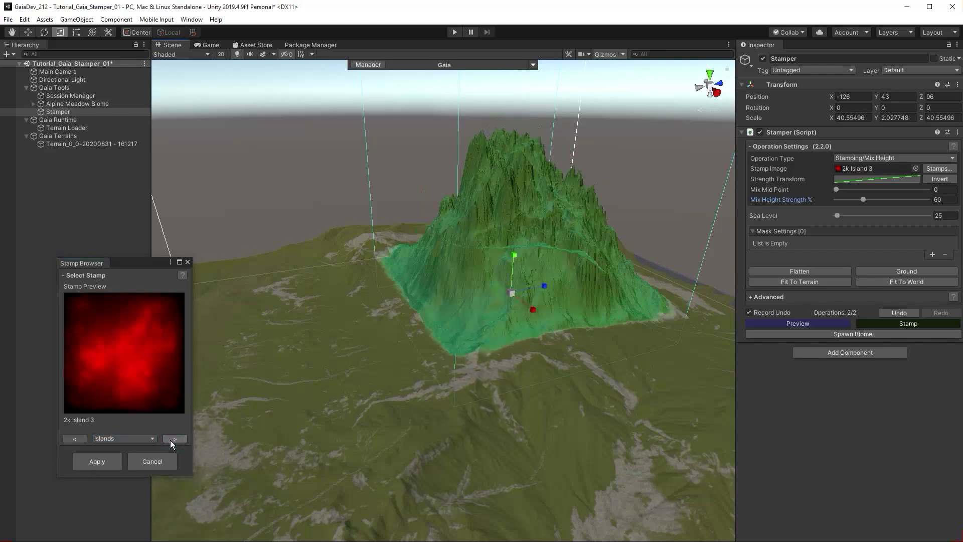
{"action": "left_click_drag", "start_coordinate": [479, 369], "coordinate": [499, 372], "text": "alt"}
{"action": "key", "text": "w"}
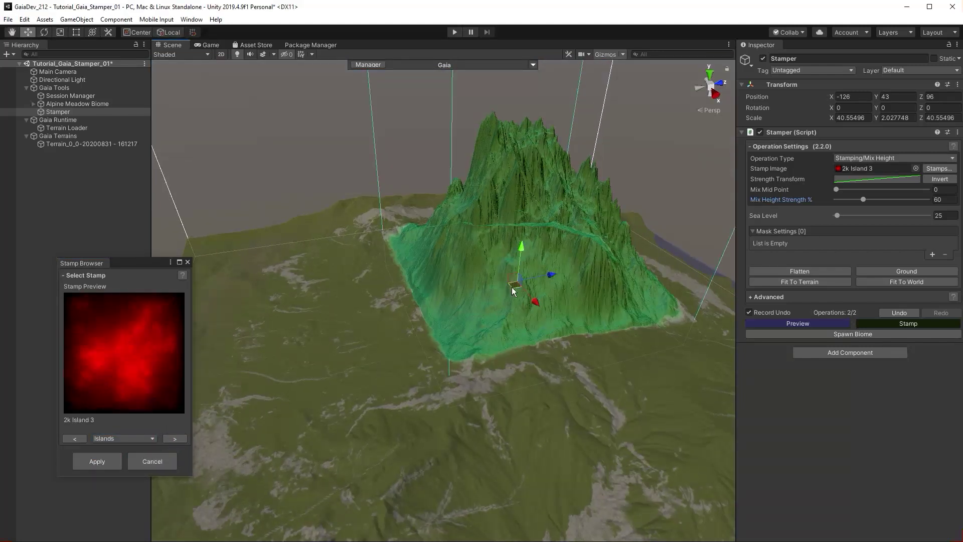
{"action": "left_click_drag", "start_coordinate": [513, 290], "coordinate": [362, 332]}
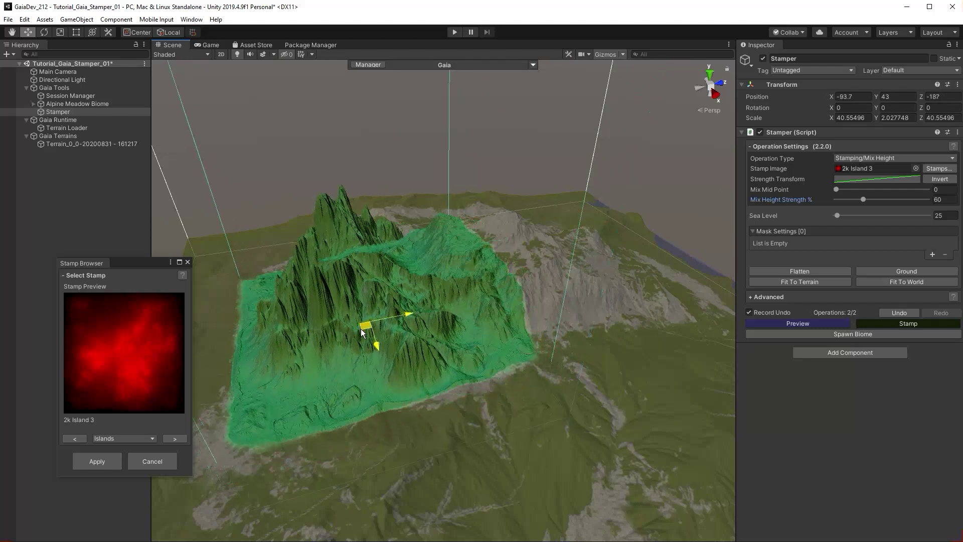
- Switch to Subtract Height, shrink the stamp to about 33, stamp the basin and spawn the Alpine Meadow Biome
{"action": "left_click", "coordinate": [877, 158]}
{"action": "mouse_move", "coordinate": [873, 170]}
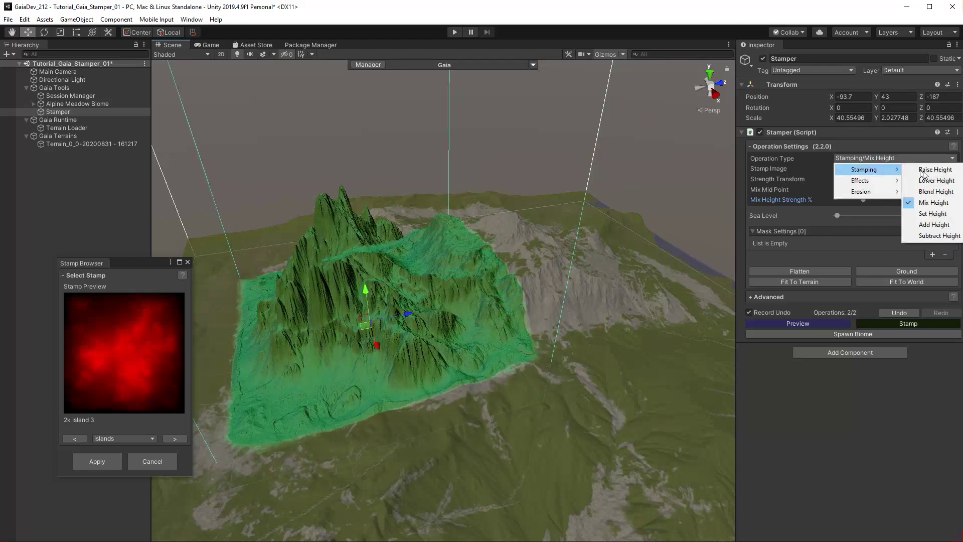
{"action": "left_click", "coordinate": [938, 236]}
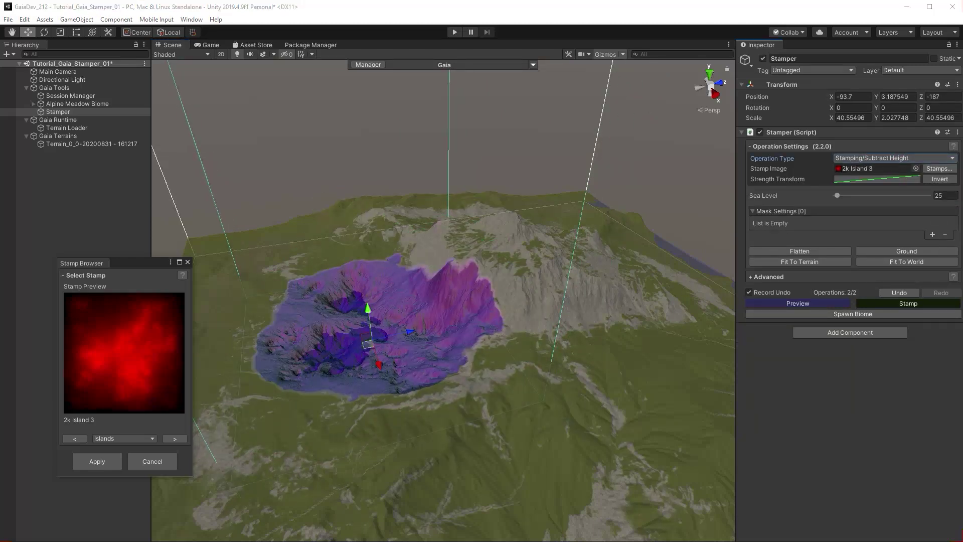
{"action": "left_click_drag", "start_coordinate": [327, 368], "coordinate": [627, 333], "text": "alt"}
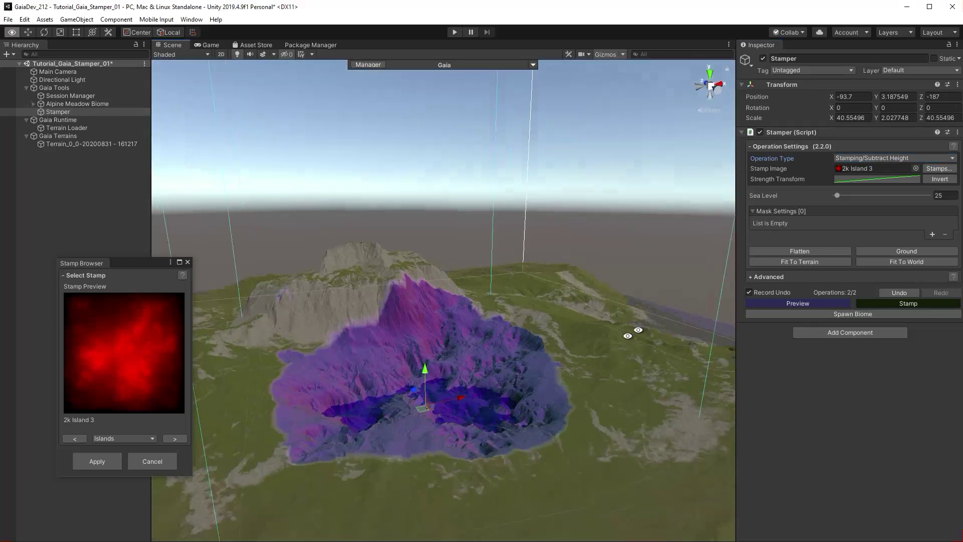
{"action": "key", "text": "r"}
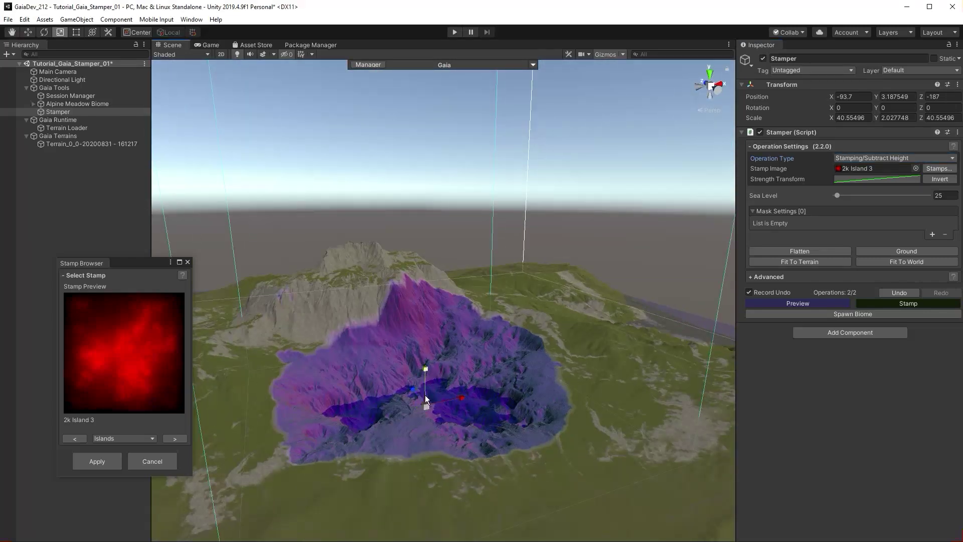
{"action": "left_click_drag", "start_coordinate": [426, 406], "coordinate": [404, 408]}
{"action": "left_click_drag", "start_coordinate": [470, 343], "coordinate": [453, 345]}
{"action": "left_click", "coordinate": [884, 303]}
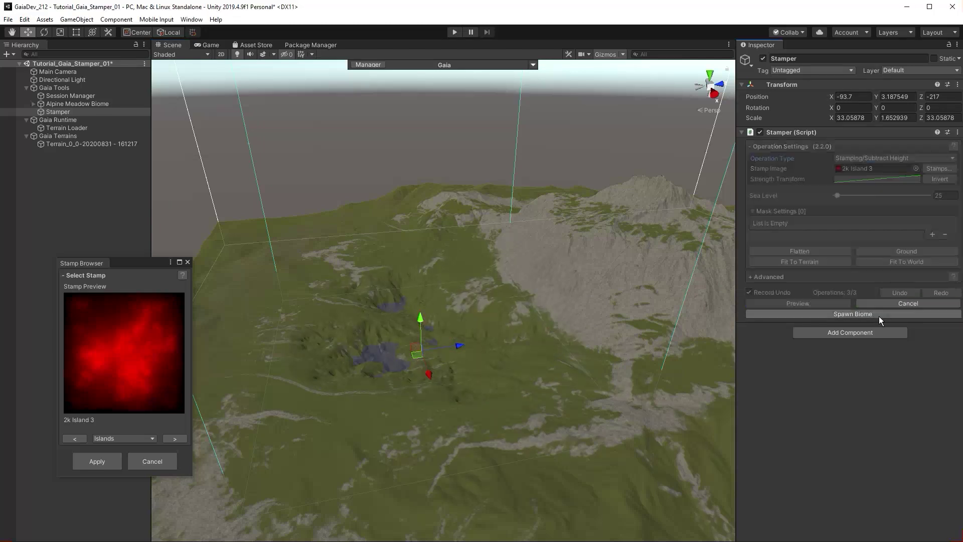
{"action": "left_click", "coordinate": [879, 316]}
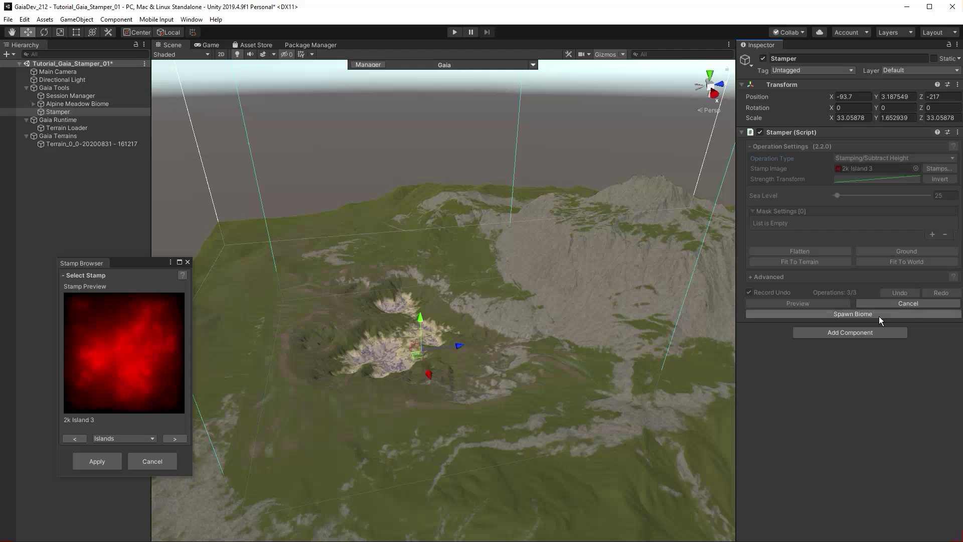
- Switch the Stamper to Effects/PRO Contrast with preview on, fitted to the whole terrain
{"action": "left_click", "coordinate": [802, 303]}
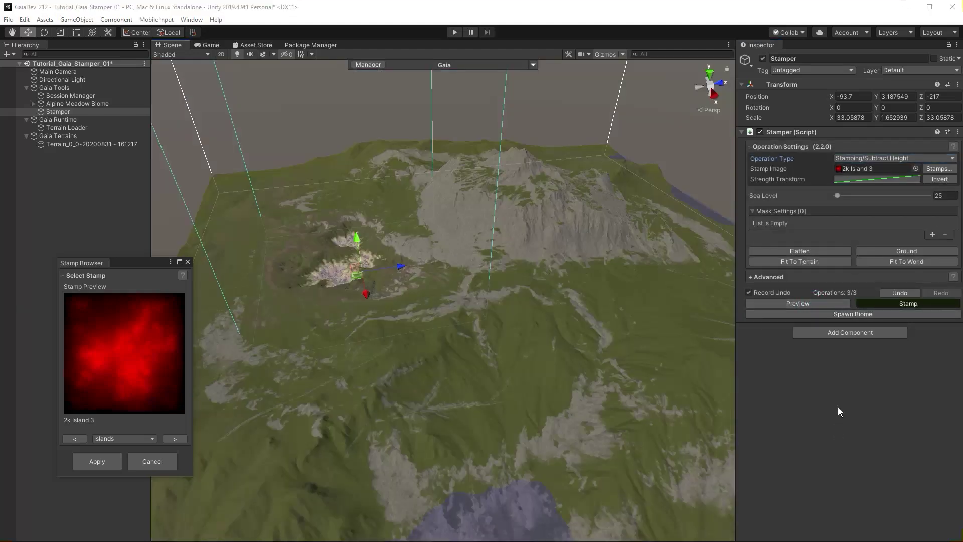
{"action": "left_click", "coordinate": [885, 158]}
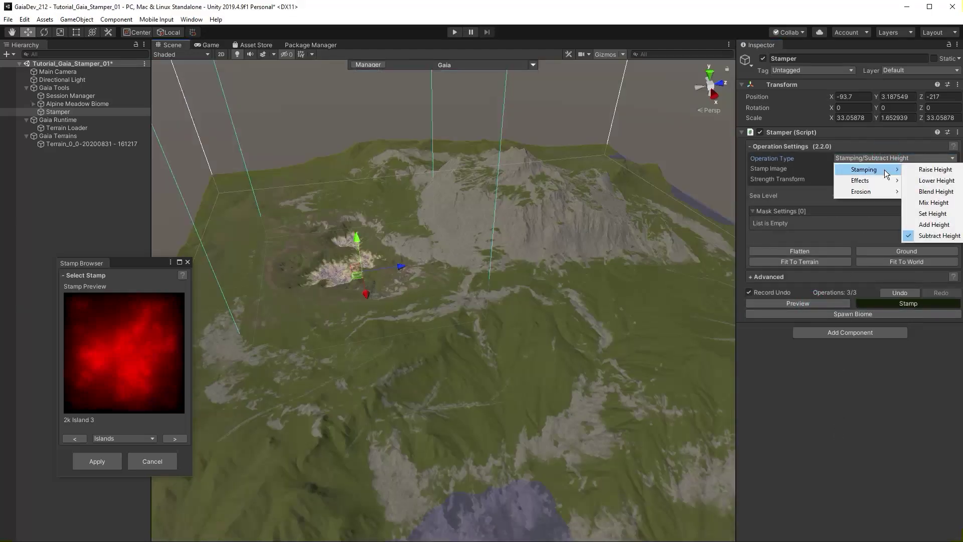
{"action": "mouse_move", "coordinate": [885, 184]}
{"action": "left_click", "coordinate": [932, 214]}
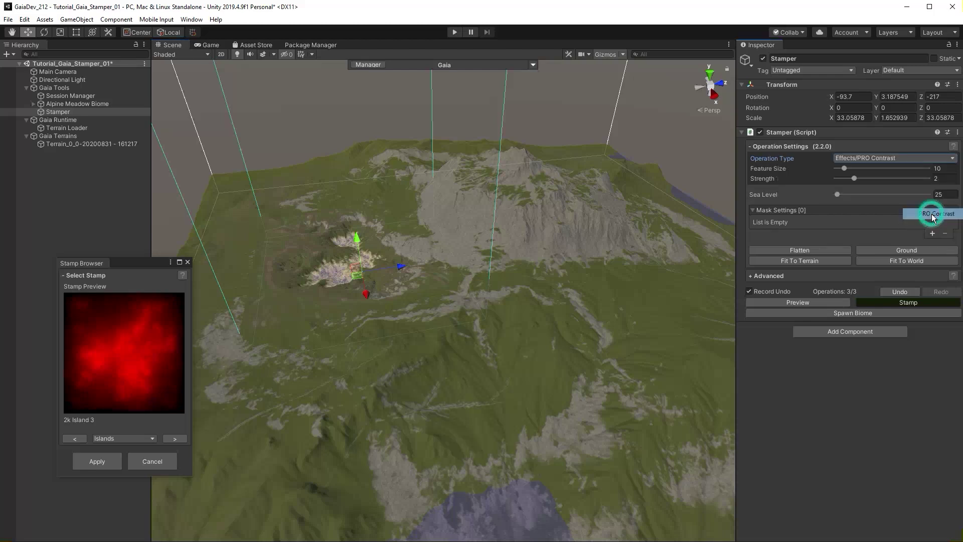
{"action": "left_click", "coordinate": [833, 302]}
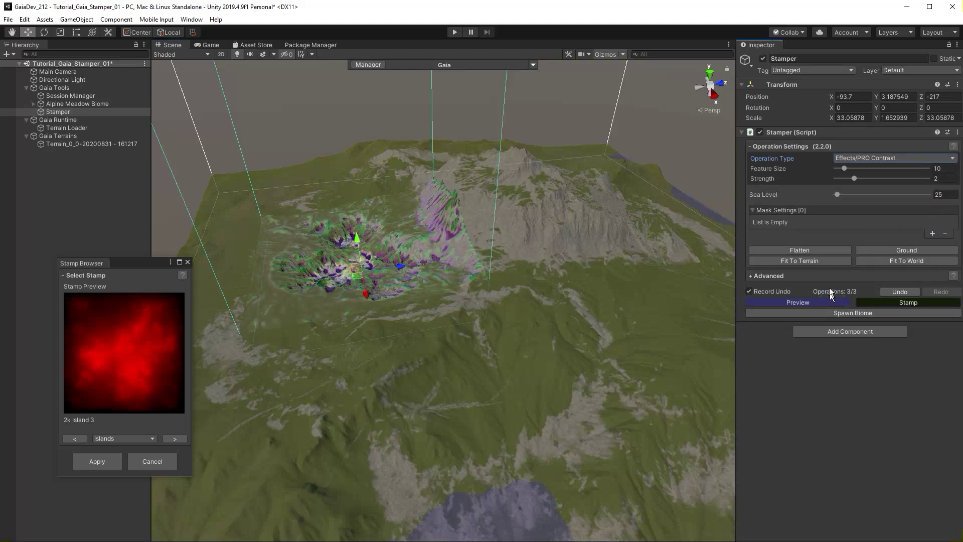
{"action": "left_click", "coordinate": [813, 261]}
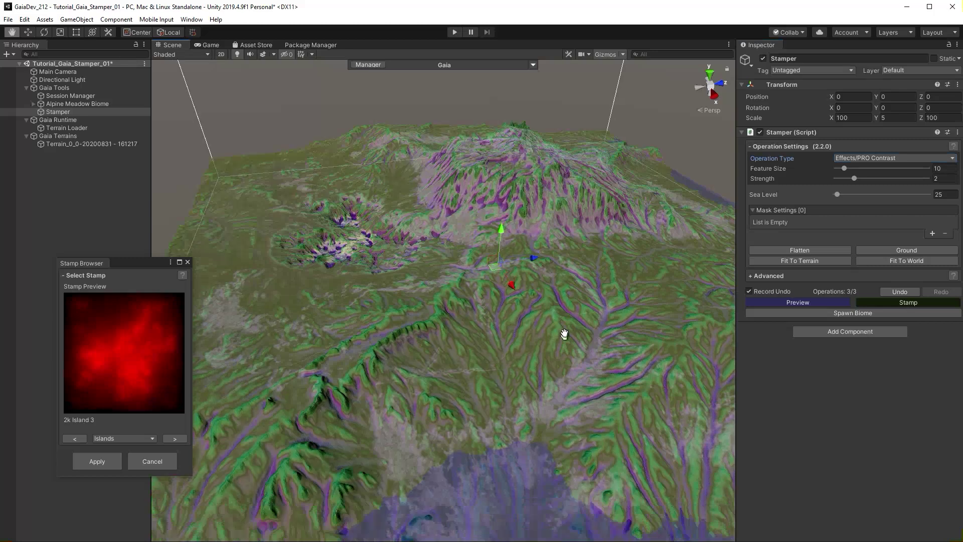
- Stamp the contrast at Feature Size 30 and Strength 3, then turn the preview off
{"action": "left_click", "coordinate": [942, 168]}
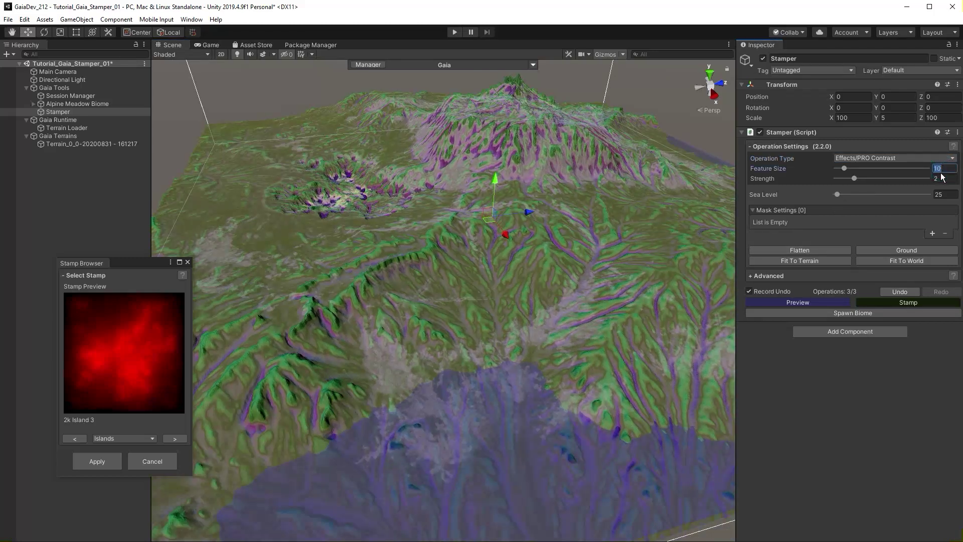
{"action": "type", "text": "30"}
{"action": "left_click", "coordinate": [936, 178]}
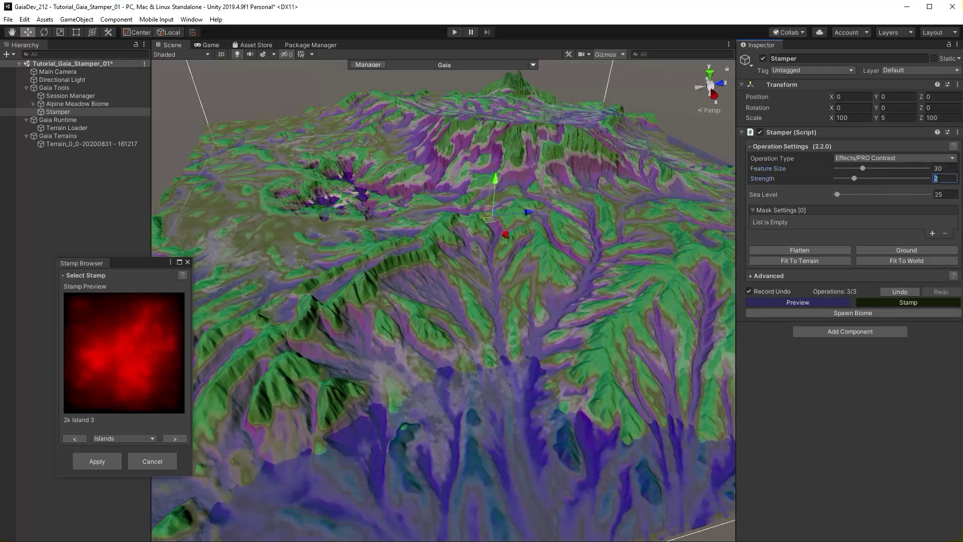
{"action": "type", "text": "3"}
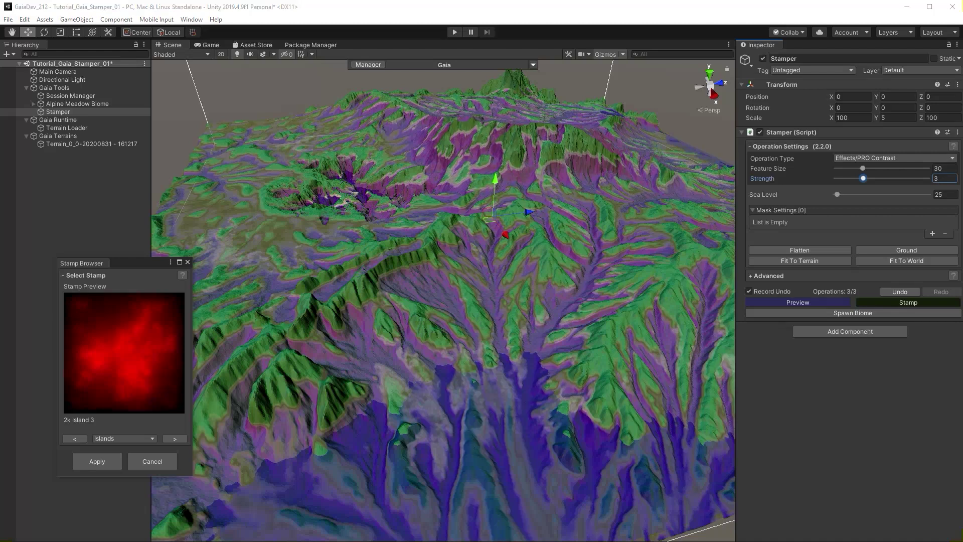
{"action": "left_click_drag", "start_coordinate": [471, 323], "coordinate": [558, 297], "text": "alt"}
{"action": "left_click", "coordinate": [880, 303]}
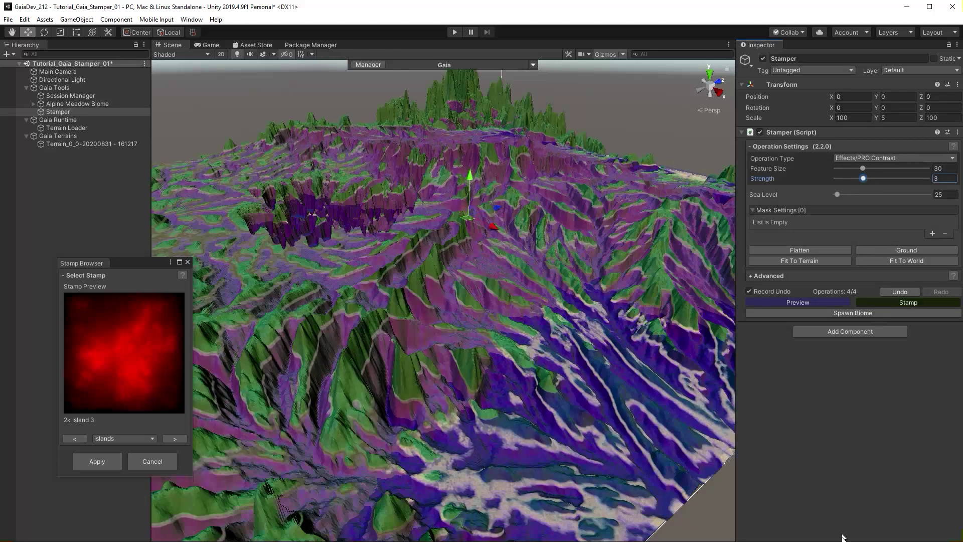
{"action": "left_click", "coordinate": [794, 303]}
{"action": "left_click_drag", "start_coordinate": [402, 286], "coordinate": [423, 283], "text": "alt"}
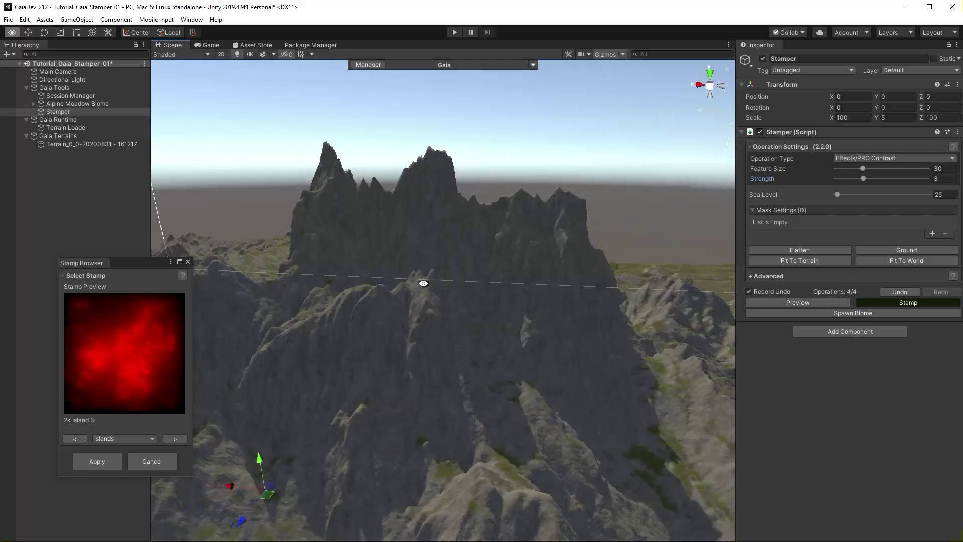
{"action": "left_click_drag", "start_coordinate": [377, 344], "coordinate": [502, 381], "text": "alt"}
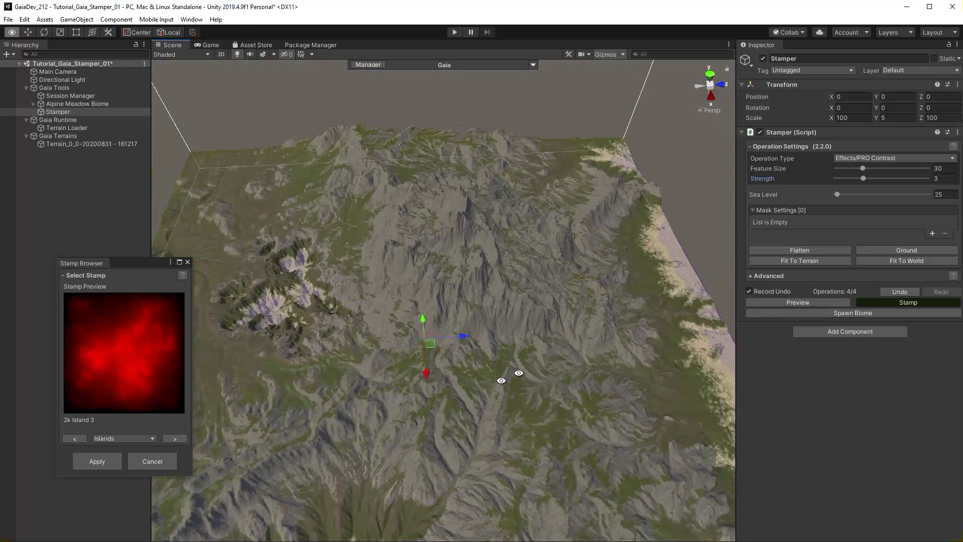
- Change the operation type to Effects/Smooth with the preview enabled
{"action": "left_click", "coordinate": [845, 158]}
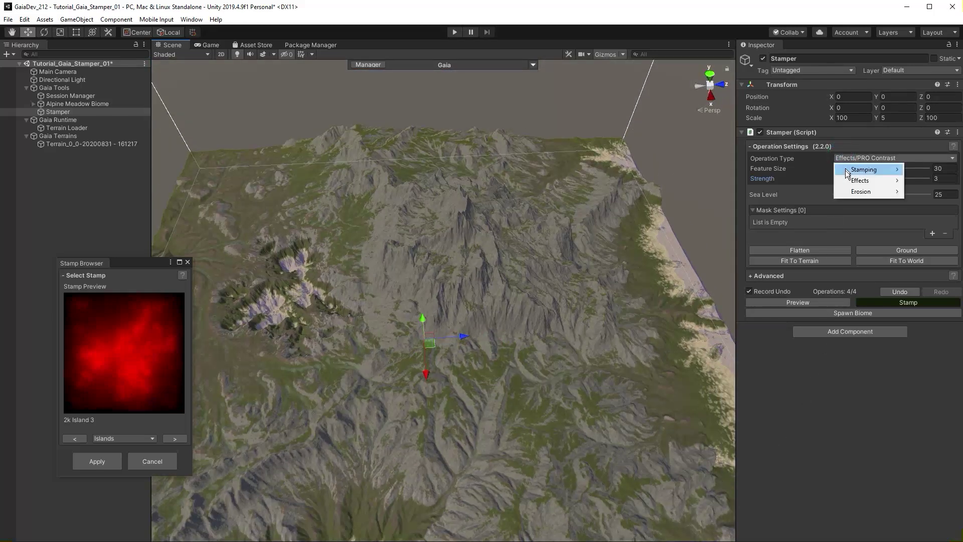
{"action": "mouse_move", "coordinate": [852, 182]}
{"action": "left_click", "coordinate": [914, 202]}
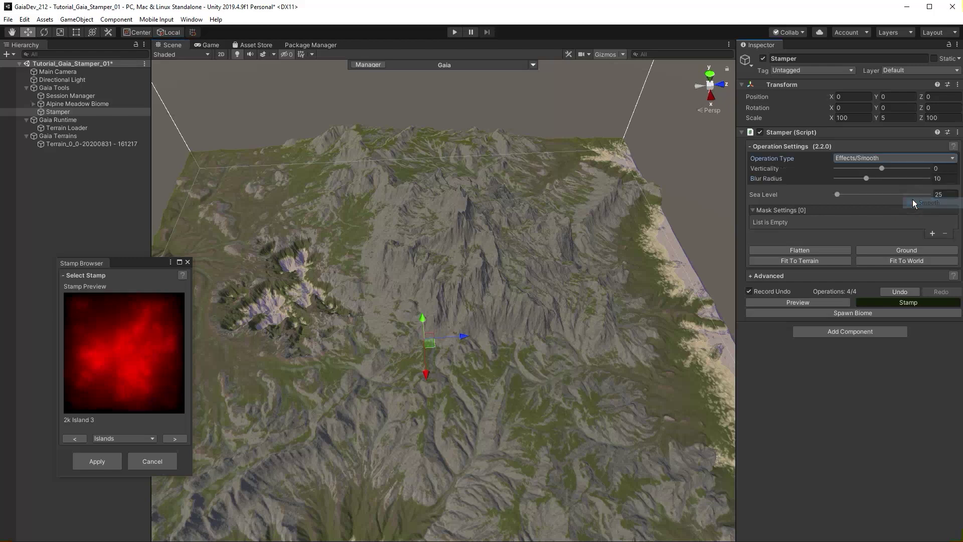
{"action": "left_click", "coordinate": [798, 302]}
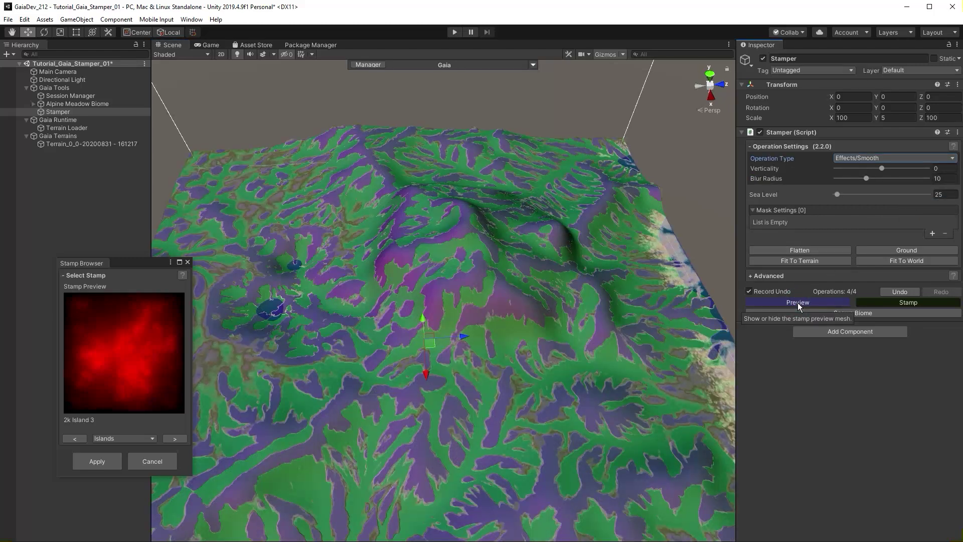
- Add a Distance Mask to the smoothing and scale the Stamper to about 86.8
{"action": "left_click", "coordinate": [932, 233]}
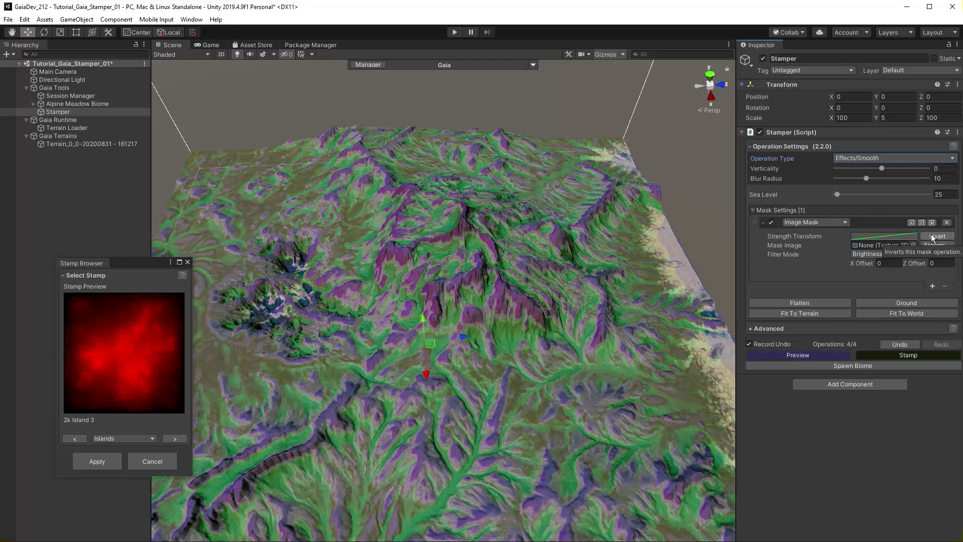
{"action": "left_click", "coordinate": [827, 222]}
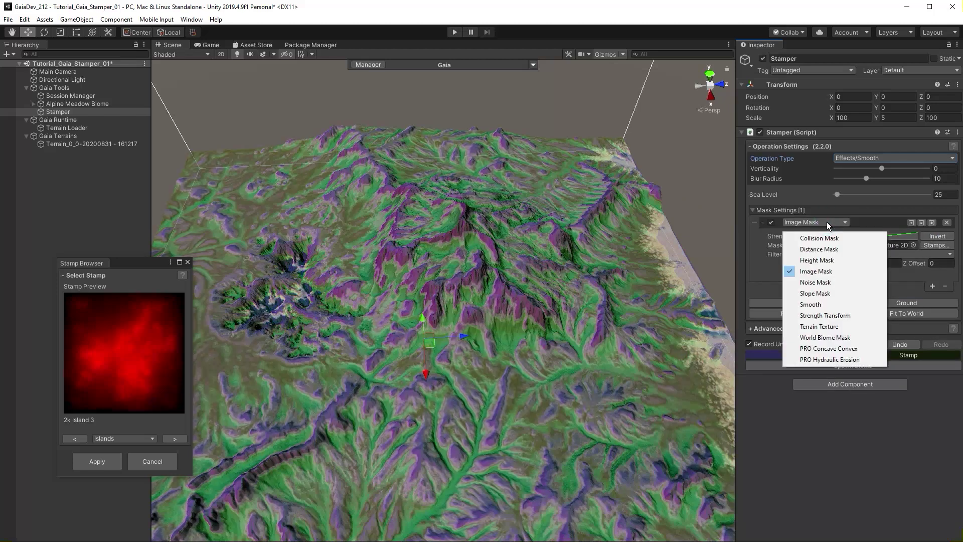
{"action": "left_click", "coordinate": [852, 247]}
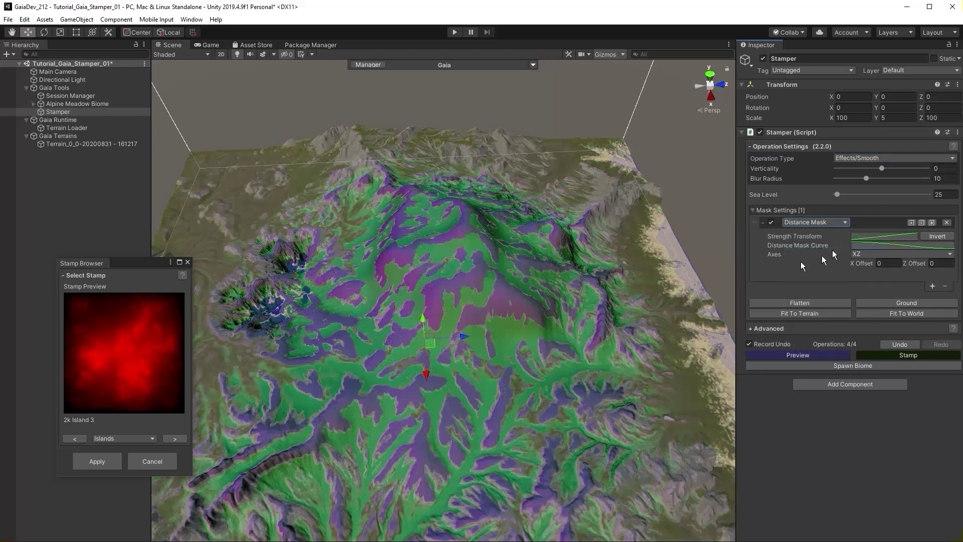
{"action": "left_click_drag", "start_coordinate": [501, 386], "coordinate": [554, 362], "text": "alt"}
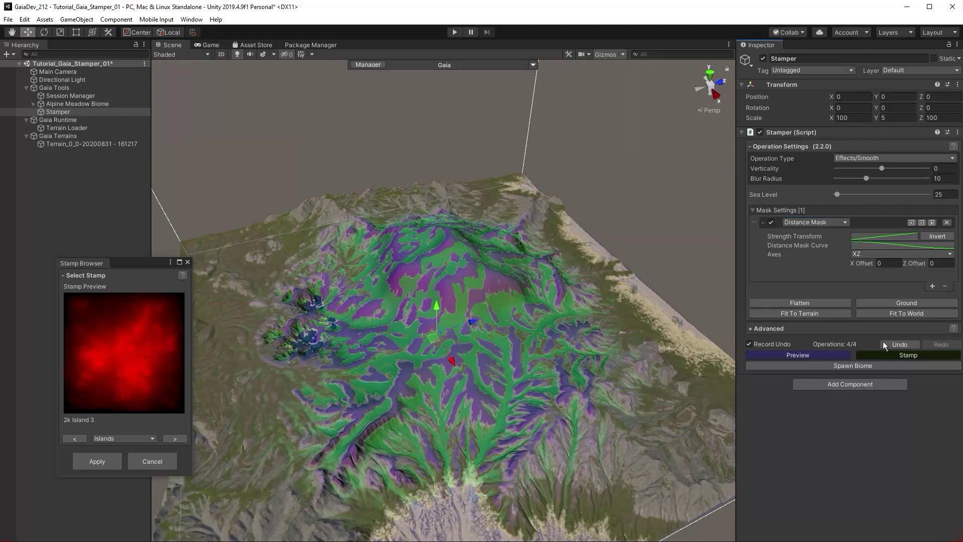
{"action": "key", "text": "r"}
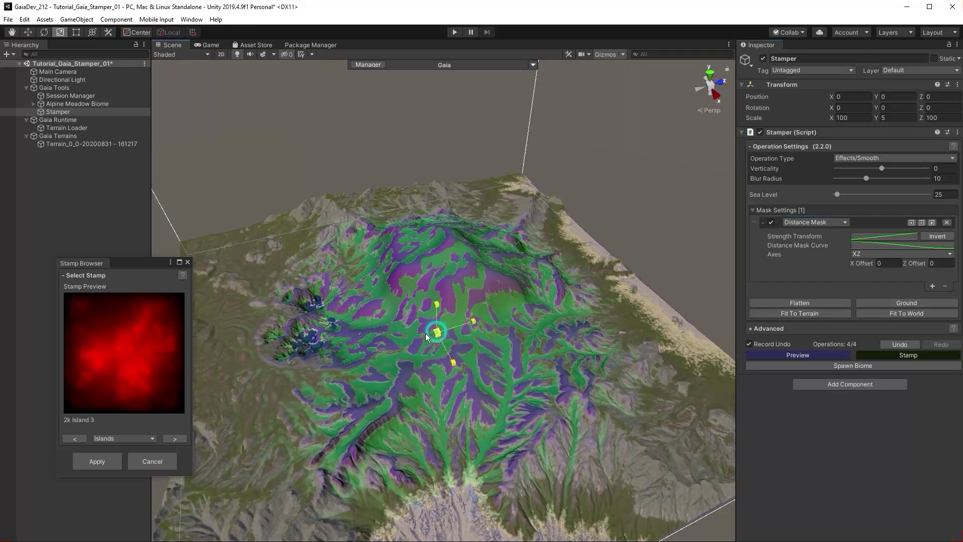
{"action": "mouse_move", "coordinate": [425, 333]}
{"action": "left_mouse_down"}
{"action": "mouse_move", "coordinate": [406, 335]}
{"action": "mouse_move", "coordinate": [424, 334]}
{"action": "left_mouse_up"}
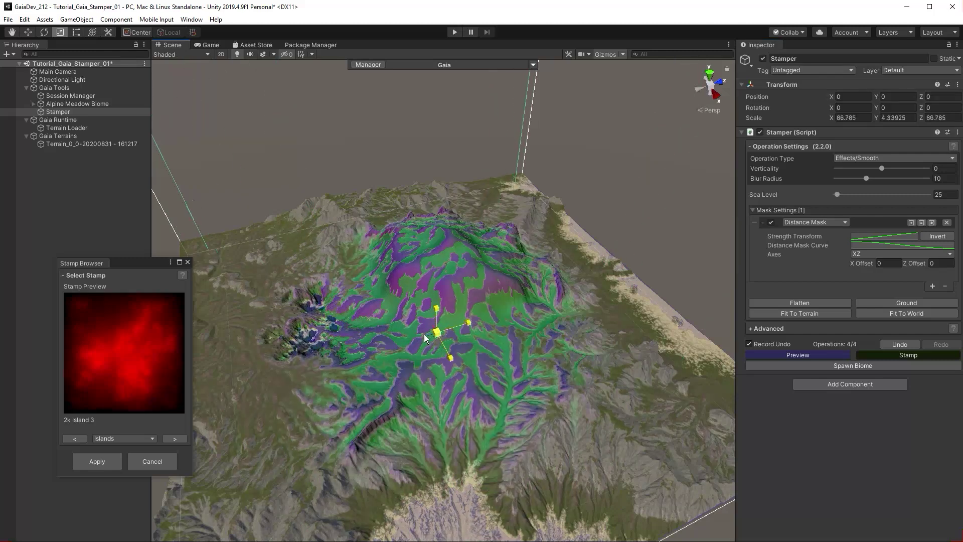
- Add keys to the Distance Mask curve, raising the top key and pulling one to zero near 0.6
{"action": "left_click", "coordinate": [797, 313]}
{"action": "left_click", "coordinate": [893, 246]}
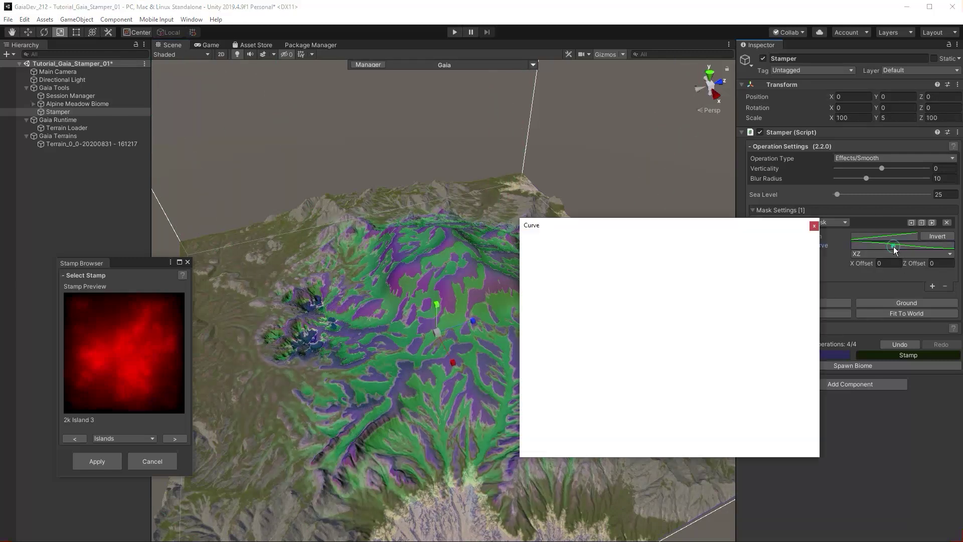
{"action": "double_click", "coordinate": [616, 288]}
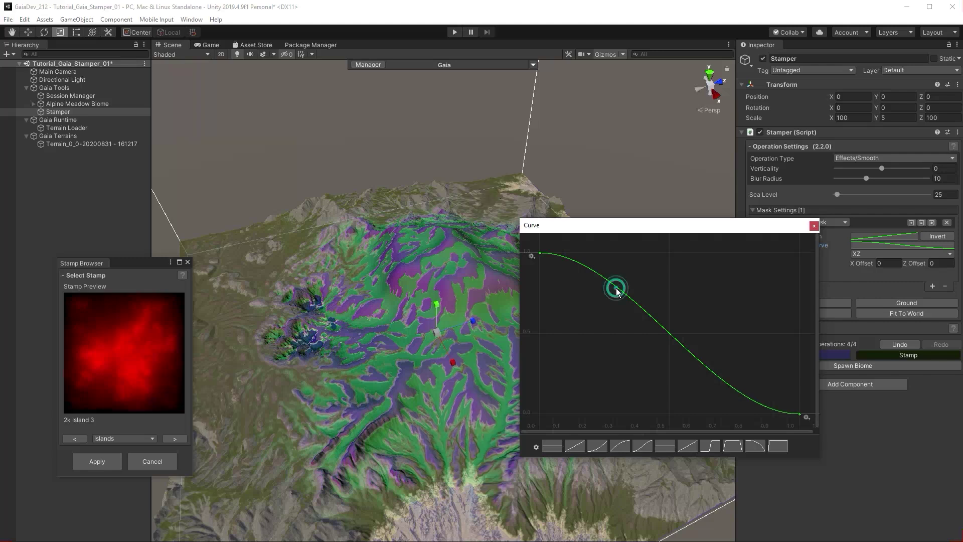
{"action": "double_click", "coordinate": [701, 364]}
{"action": "left_click_drag", "start_coordinate": [701, 365], "coordinate": [697, 412]}
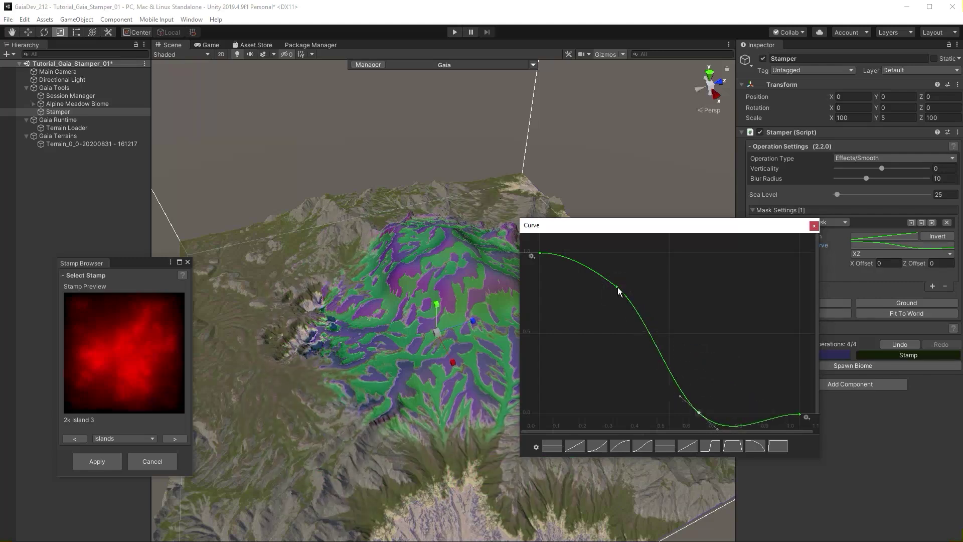
{"action": "left_click_drag", "start_coordinate": [619, 290], "coordinate": [625, 253]}
- Make all curve keys flat and shift the bottom key to about 0.636
{"action": "left_click_drag", "start_coordinate": [529, 239], "coordinate": [601, 290]}
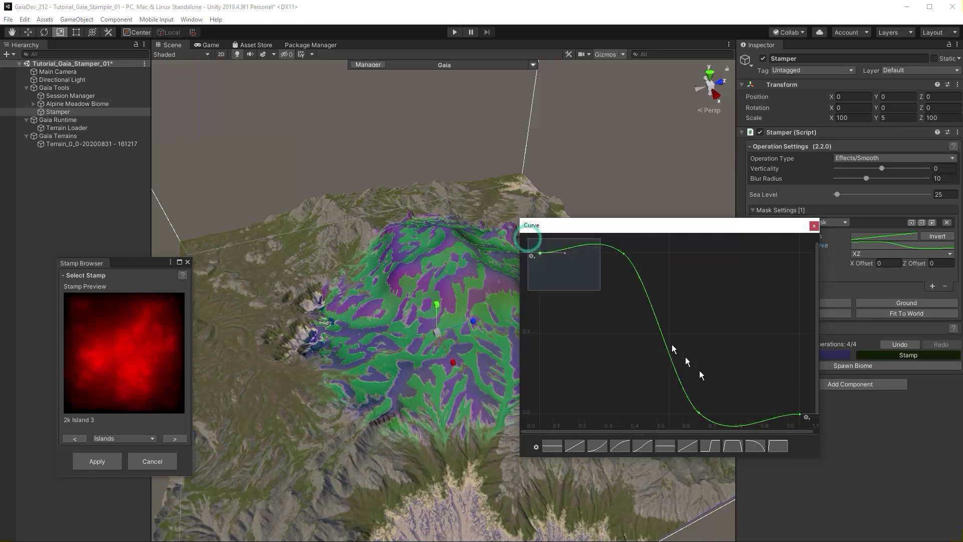
{"action": "left_click_drag", "start_coordinate": [700, 375], "coordinate": [799, 418]}
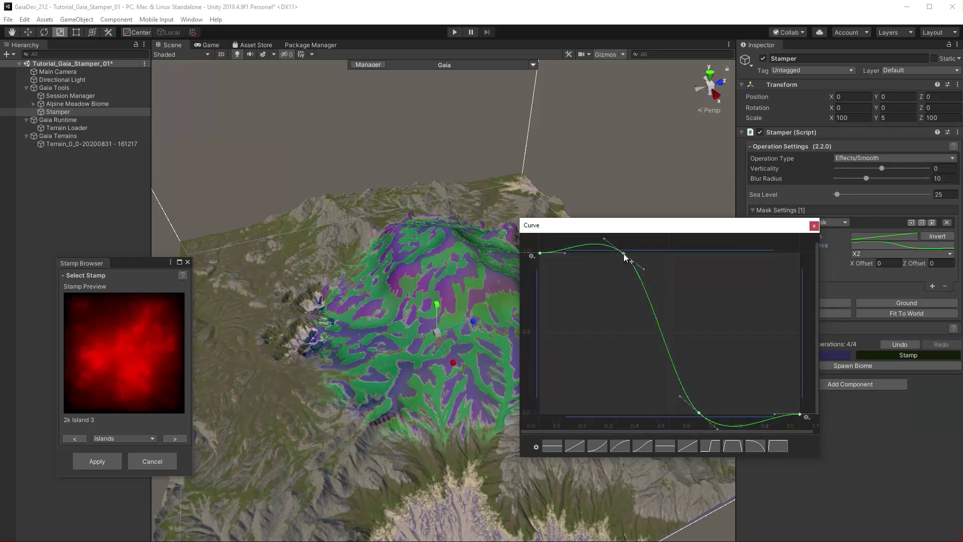
{"action": "right_click", "coordinate": [624, 257]}
{"action": "left_click", "coordinate": [663, 321]}
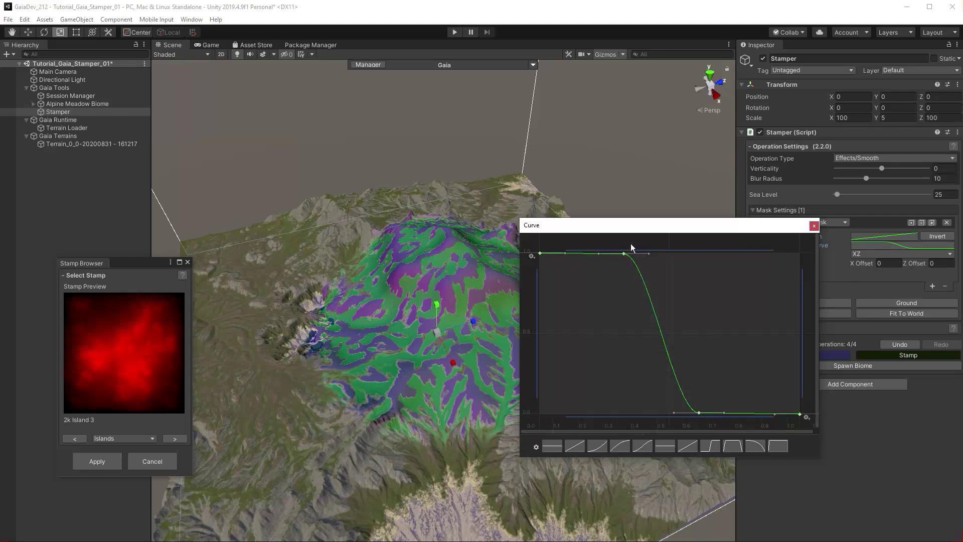
{"action": "left_click_drag", "start_coordinate": [624, 253], "coordinate": [627, 254]}
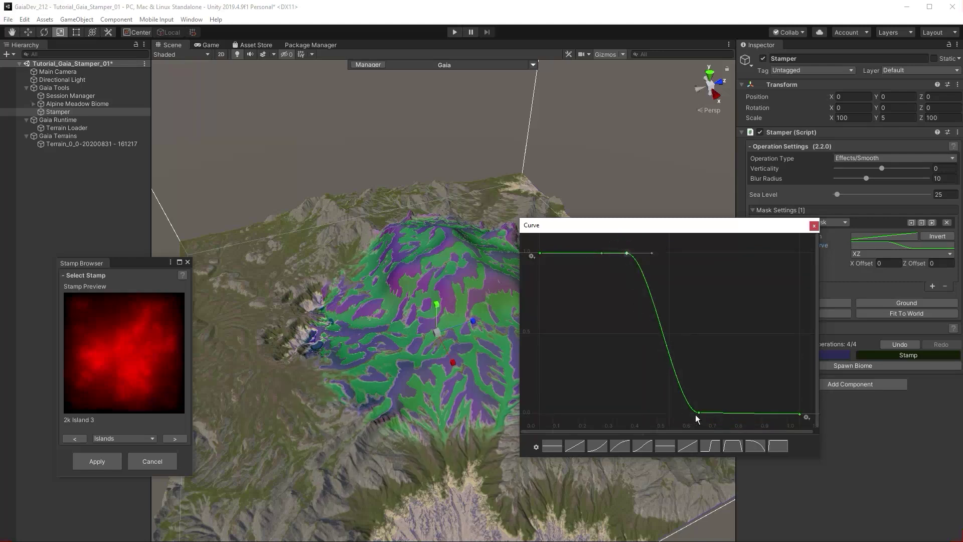
{"action": "left_click_drag", "start_coordinate": [698, 413], "coordinate": [705, 414]}
- Save the reshaped curve as a new curve preset
{"action": "left_click", "coordinate": [754, 382]}
{"action": "left_click_drag", "start_coordinate": [624, 219], "coordinate": [368, 48]}
{"action": "left_click", "coordinate": [279, 275]}
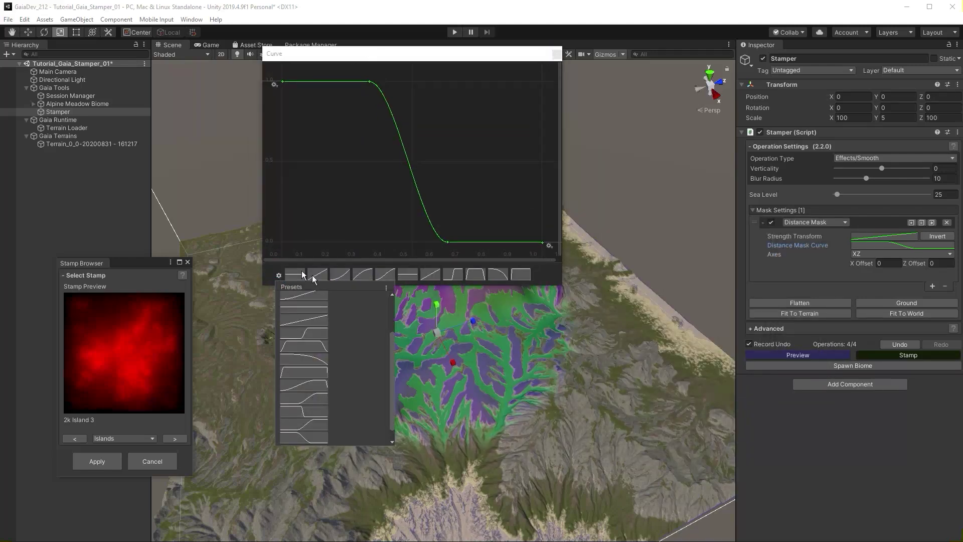
{"action": "left_click", "coordinate": [304, 439]}
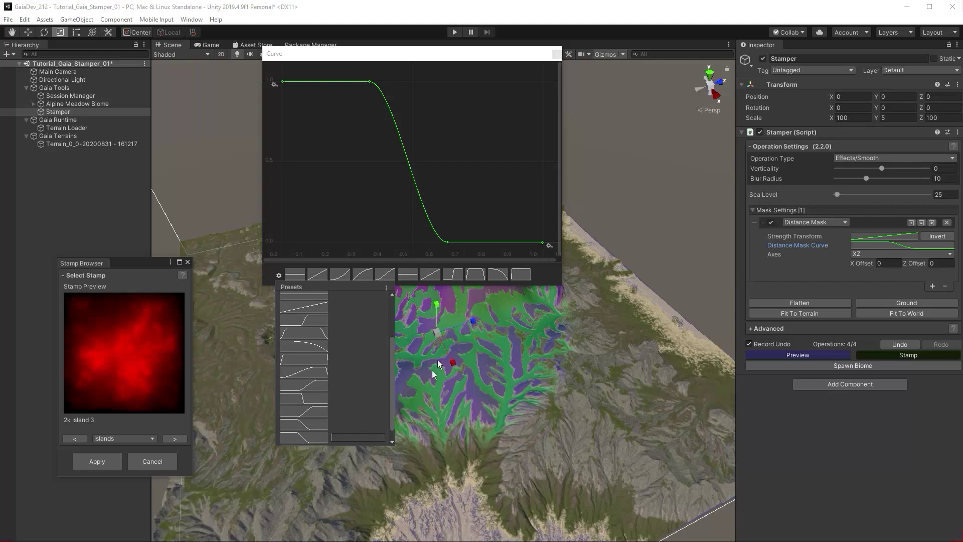
- Move the Distance Mask centre to X Offset -64.2 and Z Offset 36.83
{"action": "left_click", "coordinate": [556, 55]}
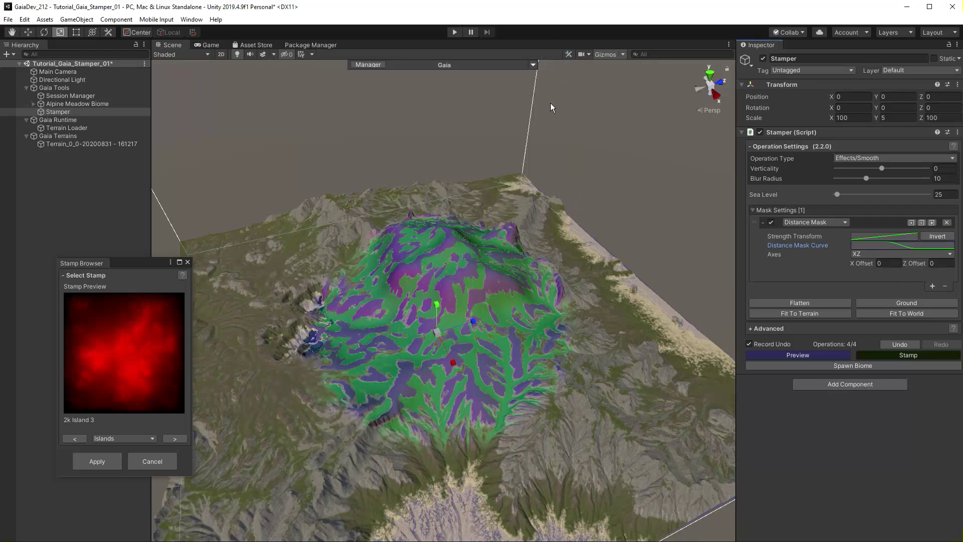
{"action": "left_click_drag", "start_coordinate": [567, 111], "coordinate": [468, 364], "text": "alt"}
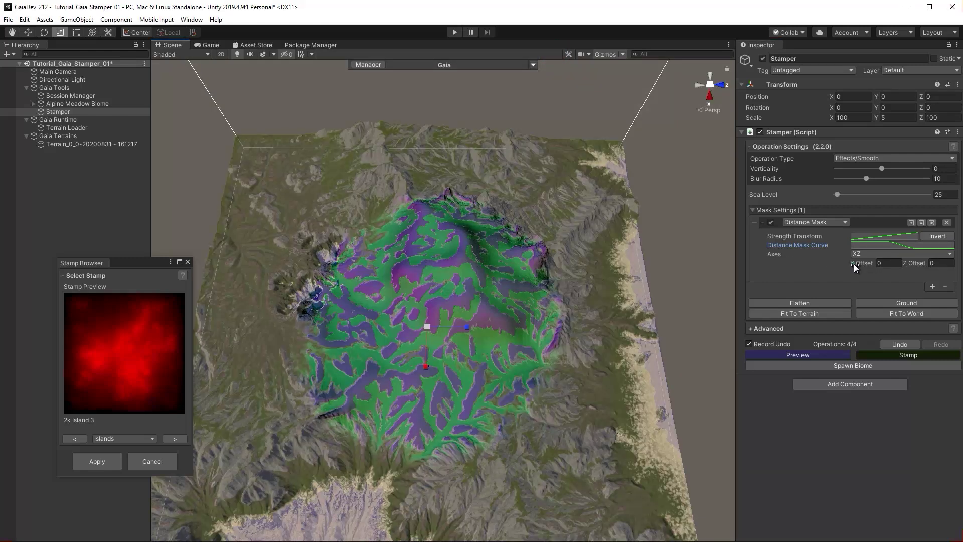
{"action": "left_click_drag", "start_coordinate": [853, 263], "coordinate": [713, 266]}
{"action": "left_click_drag", "start_coordinate": [919, 263], "coordinate": [258, 238]}
{"action": "left_click_drag", "start_coordinate": [396, 255], "coordinate": [632, 98], "text": "alt"}
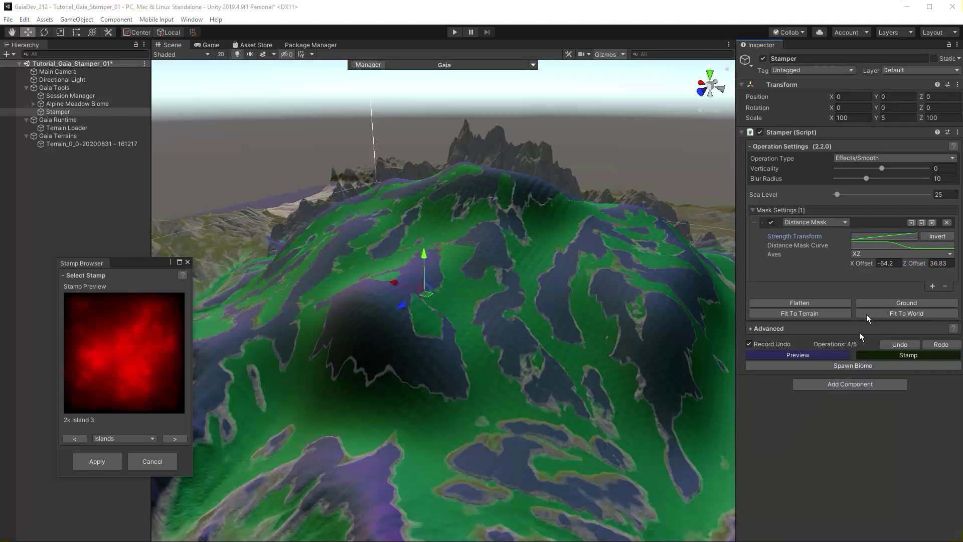
- Shape the Strength Transform as an ease-in curve staying near zero, with a middle key at 0.640
{"action": "left_click", "coordinate": [883, 236]}
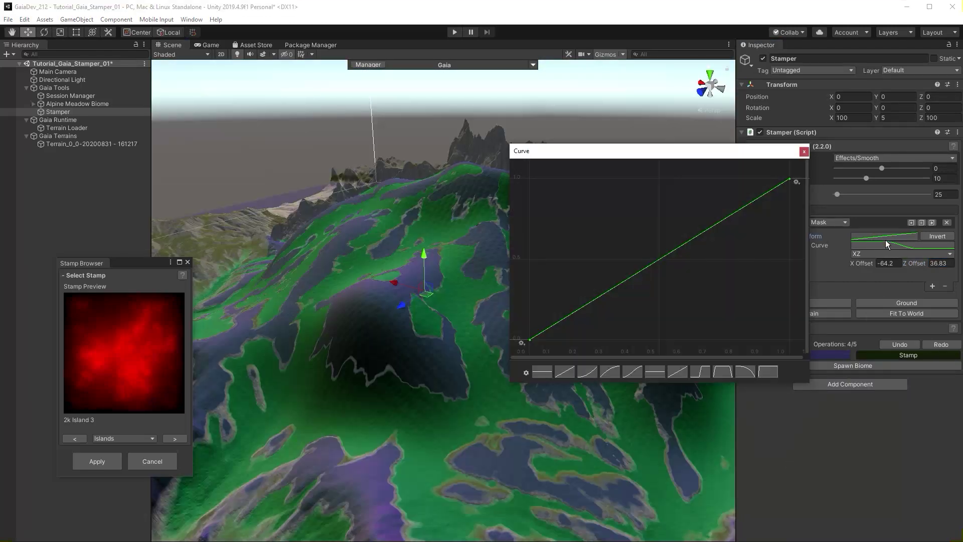
{"action": "left_click", "coordinate": [587, 370]}
{"action": "left_click_drag", "start_coordinate": [759, 153], "coordinate": [853, 156]}
{"action": "left_click_drag", "start_coordinate": [885, 186], "coordinate": [885, 257]}
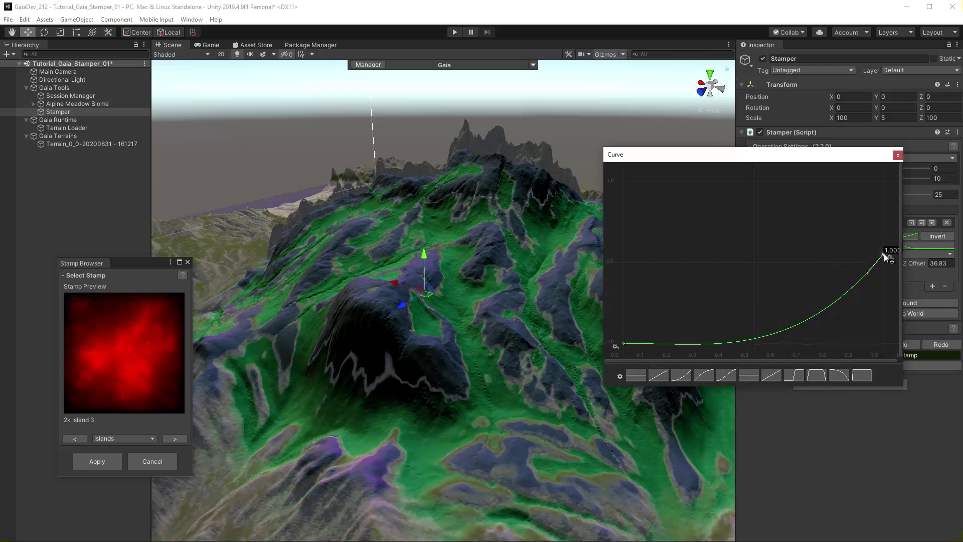
{"action": "double_click", "coordinate": [780, 333]}
{"action": "left_click_drag", "start_coordinate": [884, 256], "coordinate": [886, 279]}
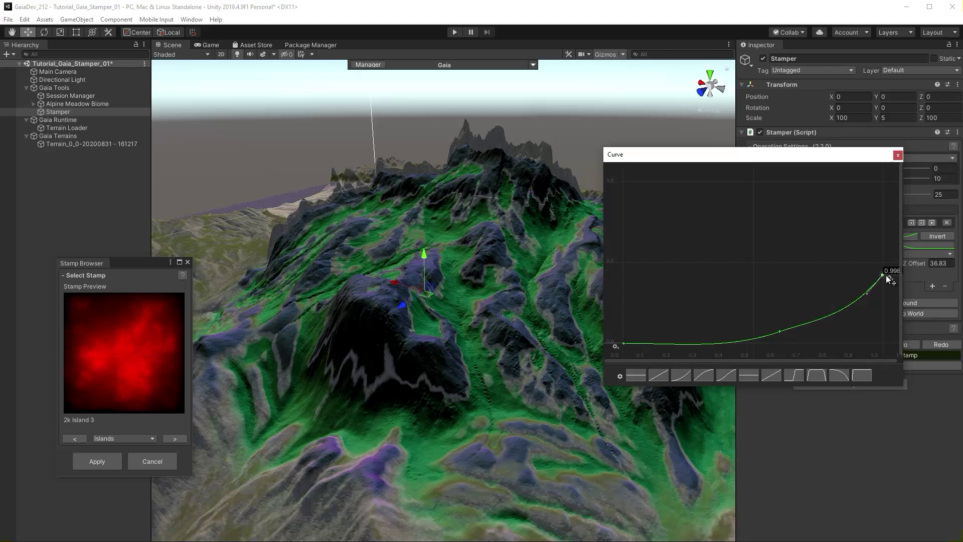
{"action": "mouse_move", "coordinate": [803, 326]}
{"action": "left_mouse_down"}
{"action": "mouse_move", "coordinate": [787, 338]}
{"action": "mouse_move", "coordinate": [799, 334]}
{"action": "left_mouse_up"}
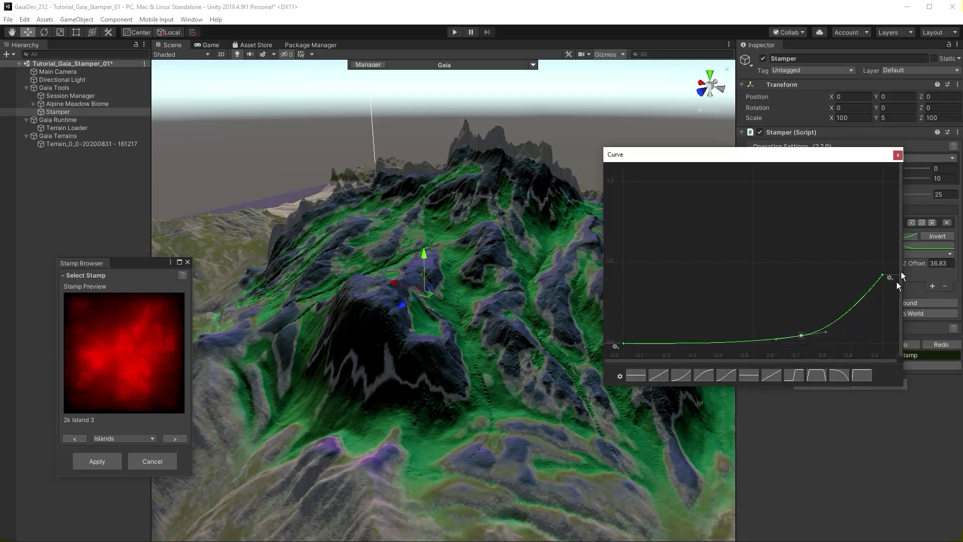
- Stamp the distance-masked Smooth onto the terrain and switch the preview off
{"action": "left_click", "coordinate": [875, 356]}
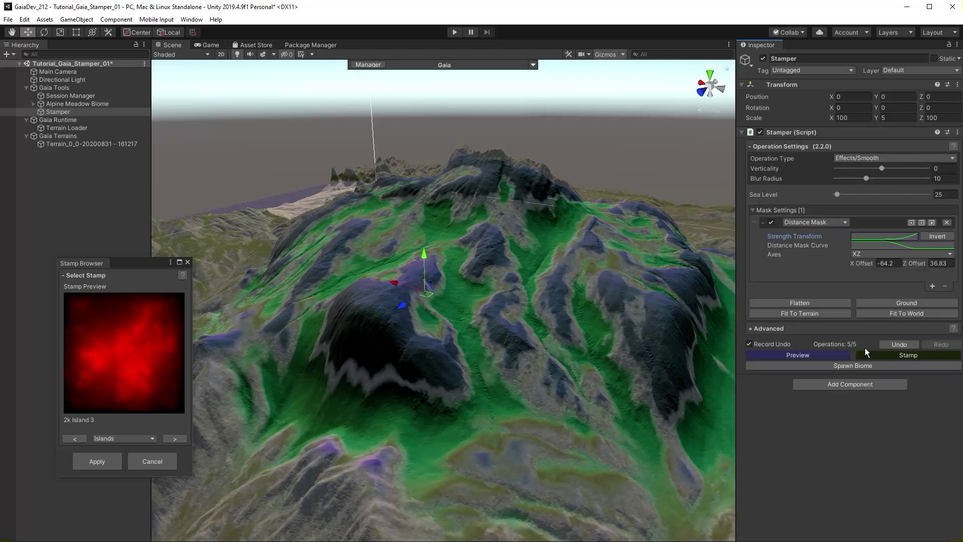
{"action": "left_click", "coordinate": [832, 355]}
{"action": "mouse_move", "coordinate": [425, 274]}
{"action": "middle_mouse_down"}
{"action": "mouse_move", "coordinate": [436, 271]}
{"action": "mouse_move", "coordinate": [427, 269]}
{"action": "middle_mouse_up"}
{"action": "left_click_drag", "start_coordinate": [432, 269], "coordinate": [647, 236], "text": "alt"}
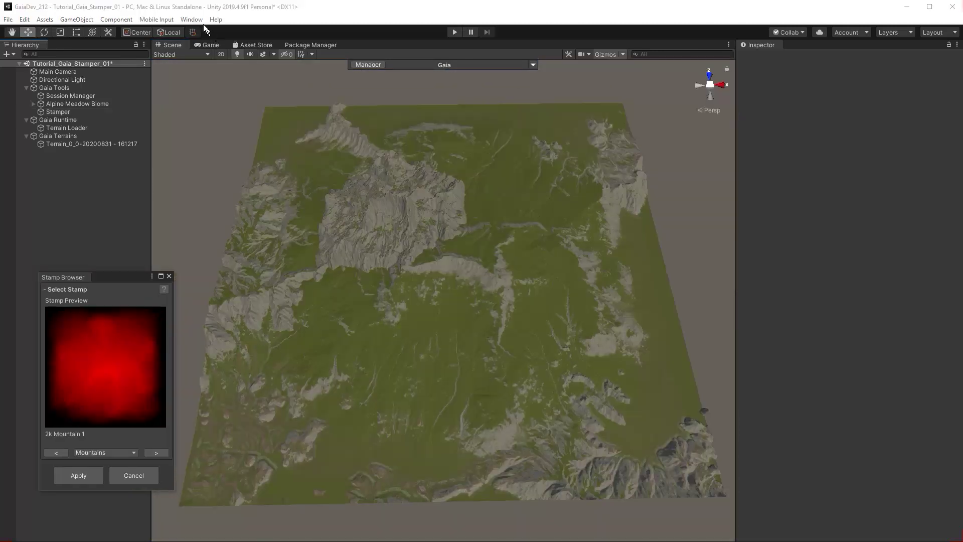
- Open the Project window from Window > General and show it as a list
{"action": "left_click", "coordinate": [192, 19]}
{"action": "mouse_move", "coordinate": [213, 155]}
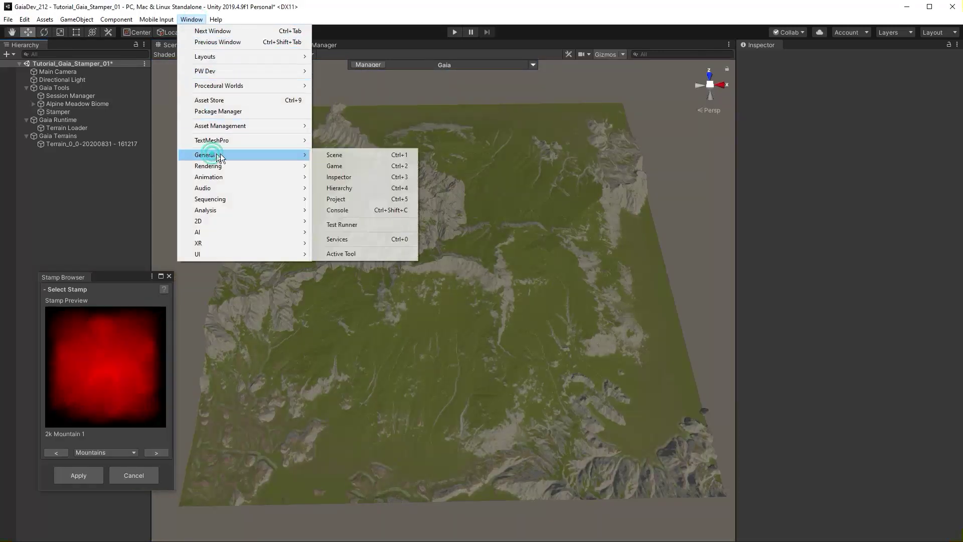
{"action": "left_click", "coordinate": [370, 200]}
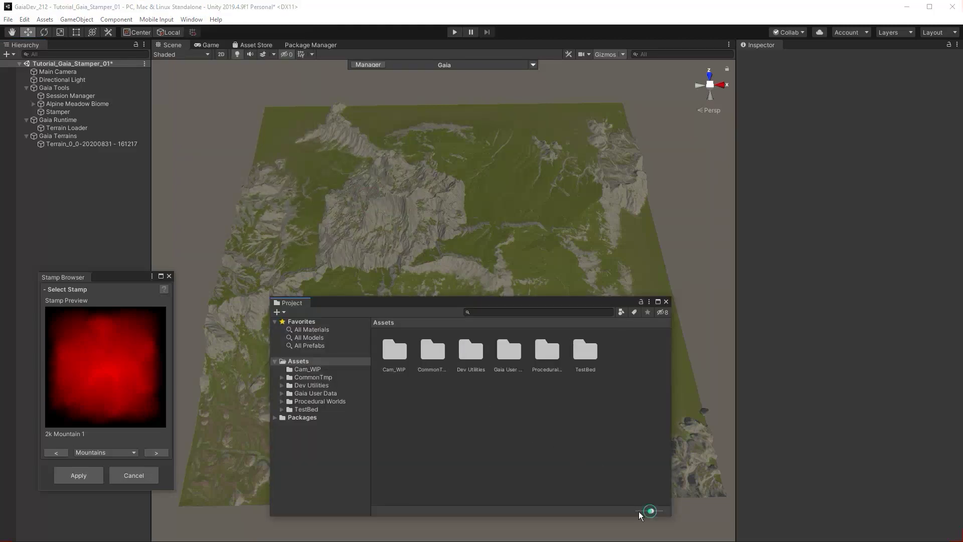
{"action": "left_click_drag", "start_coordinate": [648, 511], "coordinate": [637, 510]}
- Navigate to Assets/Procedural Worlds/Gaia/Stamps/Custom
{"action": "left_click", "coordinate": [416, 364]}
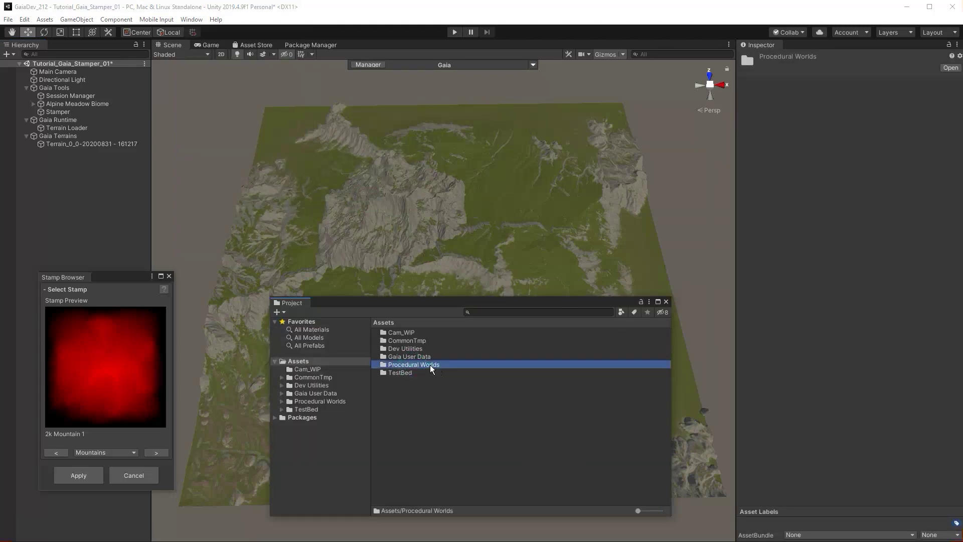
{"action": "double_click", "coordinate": [431, 366]}
{"action": "left_click", "coordinate": [401, 351]}
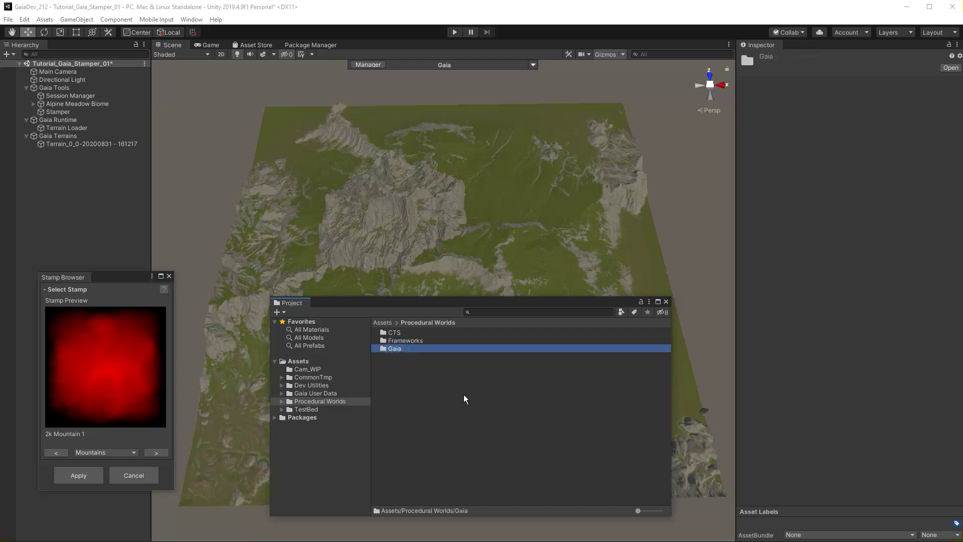
{"action": "double_click", "coordinate": [398, 349]}
{"action": "left_click", "coordinate": [424, 412]}
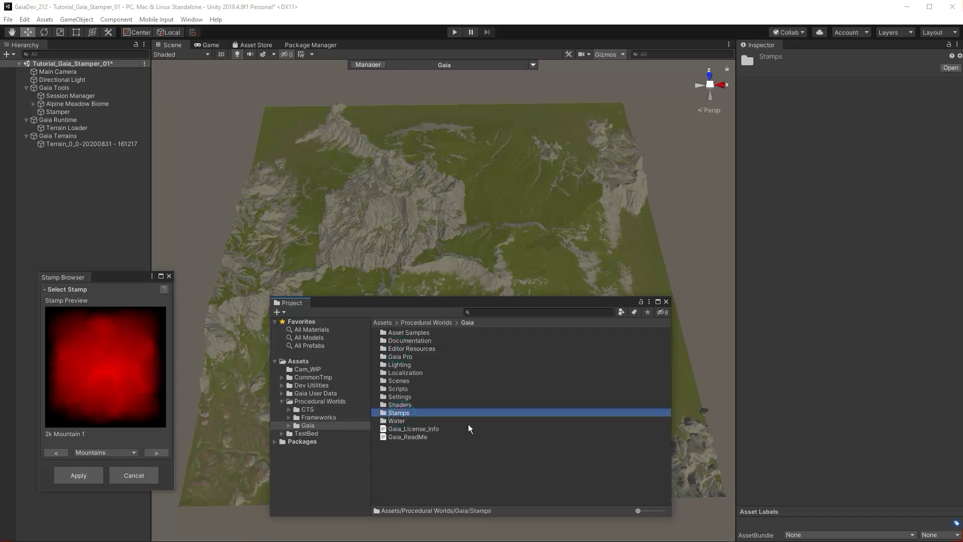
{"action": "double_click", "coordinate": [448, 413]}
{"action": "double_click", "coordinate": [399, 333]}
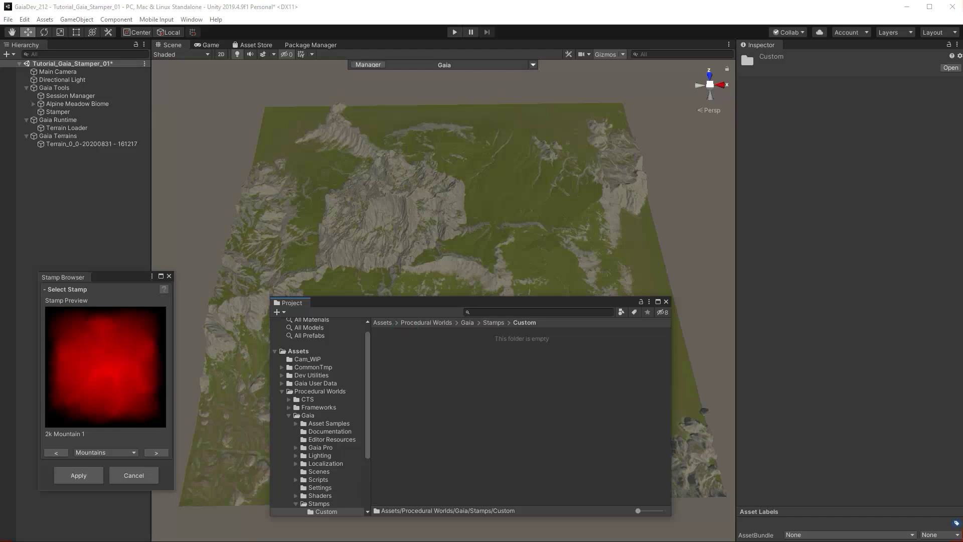
- Drag CustomStamp.exr from the G: drive in File Explorer into the Custom folder
{"action": "key", "text": "alt+Tab"}
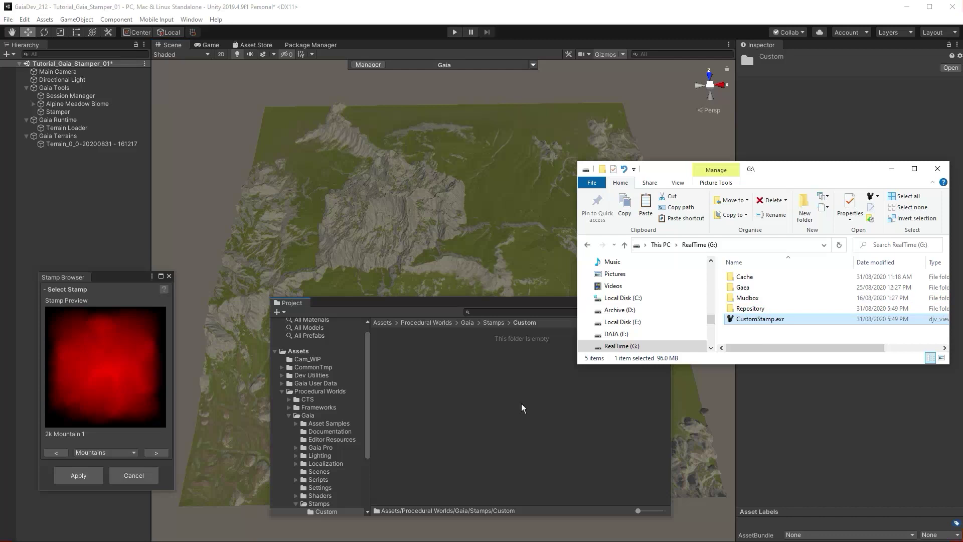
{"action": "left_click", "coordinate": [937, 168]}
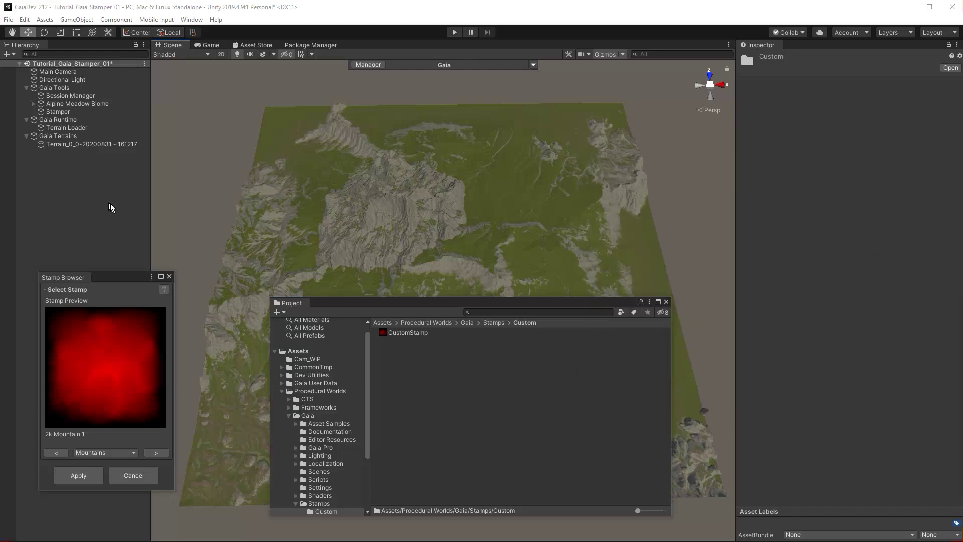
- Set the Stamper's stamp category to Custom to use CustomStamp
{"action": "left_click", "coordinate": [75, 112]}
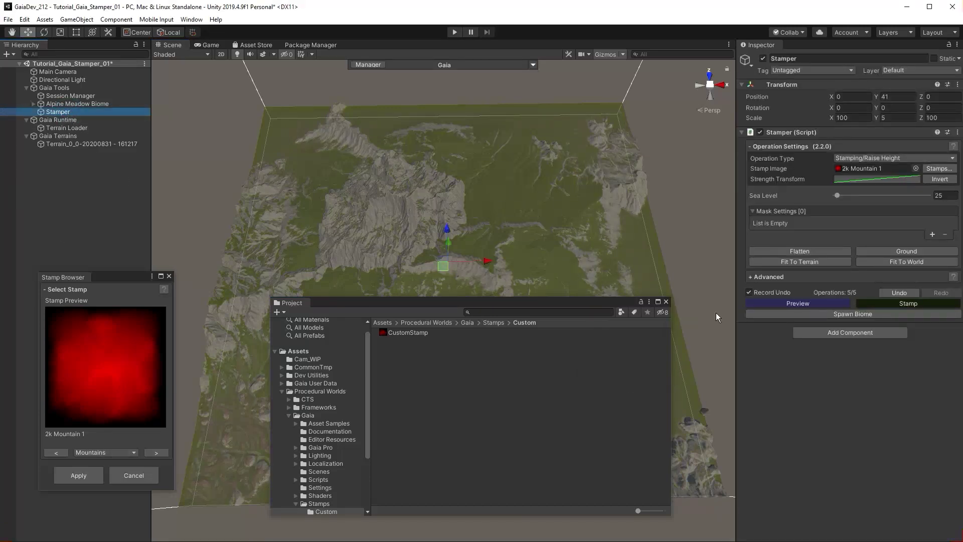
{"action": "left_click", "coordinate": [123, 452]}
{"action": "left_click", "coordinate": [114, 463]}
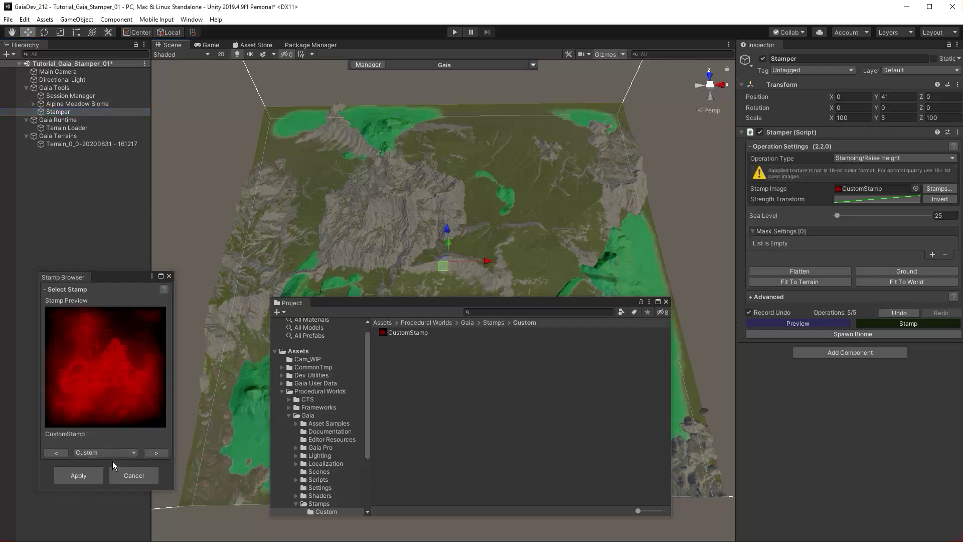
{"action": "left_click_drag", "start_coordinate": [615, 304], "coordinate": [619, 334]}
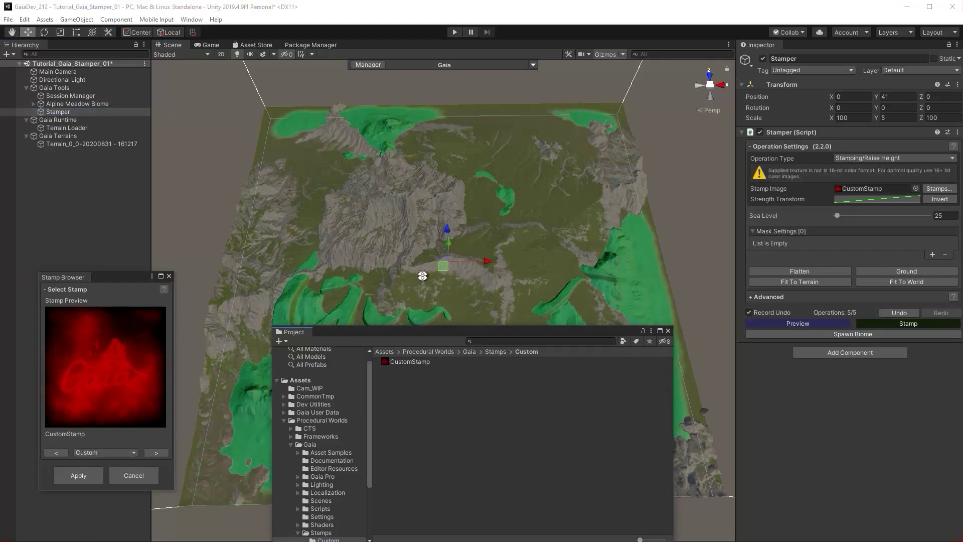
- Raise the stamp to position Y 70 with scale Y 7.82
{"action": "left_click_drag", "start_coordinate": [423, 275], "coordinate": [505, 237], "text": "alt"}
{"action": "left_click_drag", "start_coordinate": [490, 150], "coordinate": [499, 141]}
{"action": "mouse_move", "coordinate": [877, 119]}
{"action": "left_mouse_down"}
{"action": "mouse_move", "coordinate": [919, 124]}
{"action": "mouse_move", "coordinate": [861, 126]}
{"action": "left_mouse_up"}
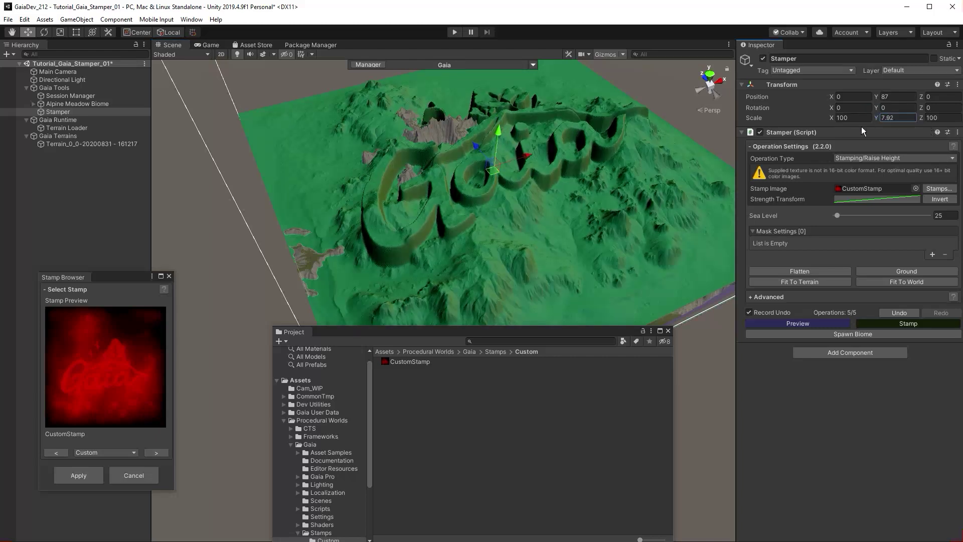
{"action": "left_click_drag", "start_coordinate": [501, 131], "coordinate": [498, 140]}
{"action": "left_click", "coordinate": [865, 158]}
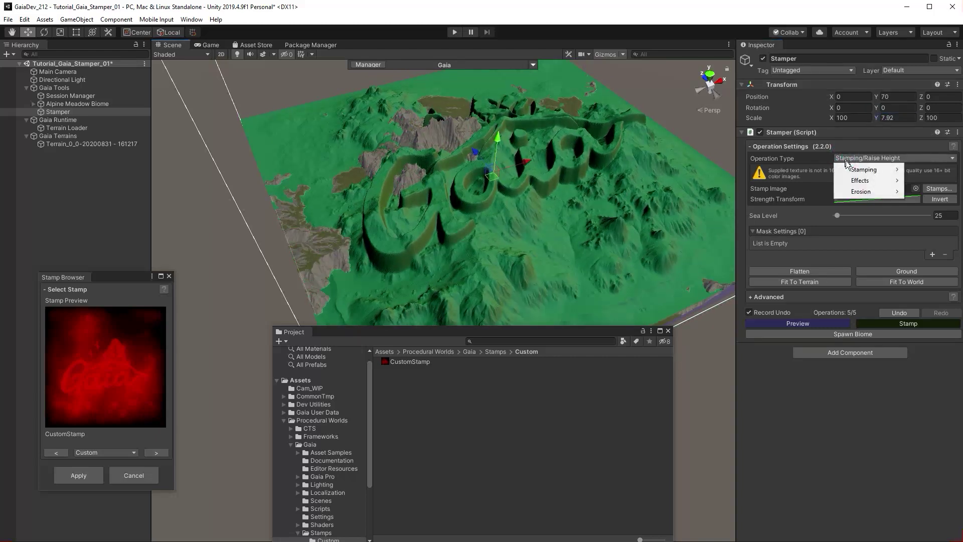